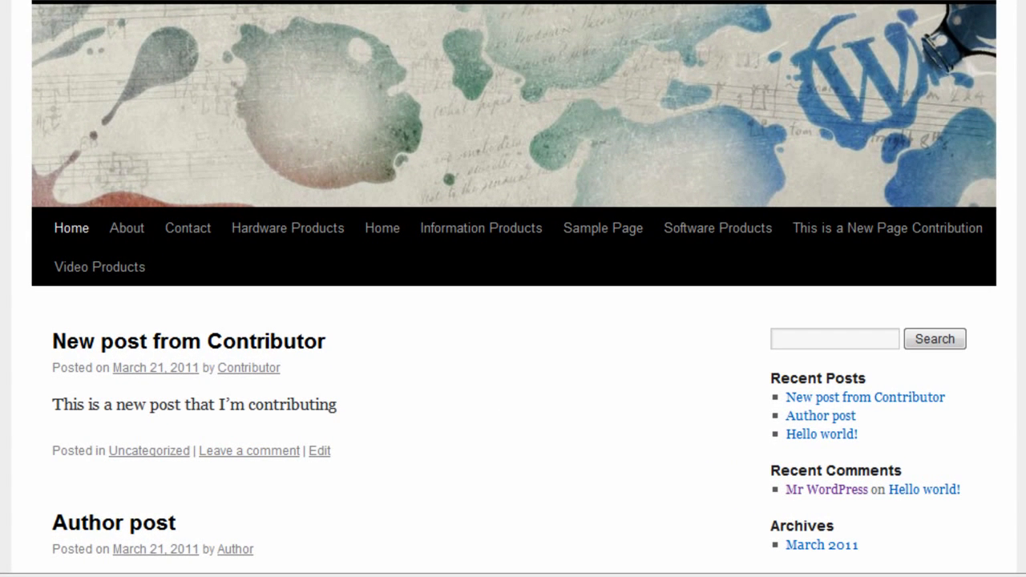
Review the posts on the blog's front page and the content of the separate Home page
{"action": "scroll", "coordinate": [147, 261], "scroll_direction": "down", "scroll_amount": 4}
{"action": "scroll", "coordinate": [147, 260], "scroll_direction": "up", "scroll_amount": 4}
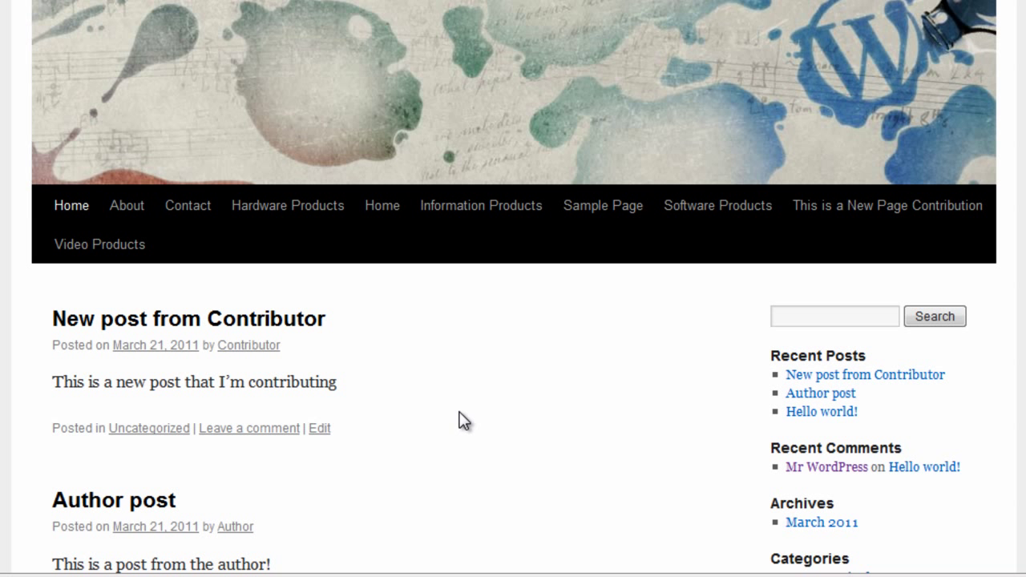
{"action": "scroll", "coordinate": [463, 420], "scroll_direction": "down", "scroll_amount": 5}
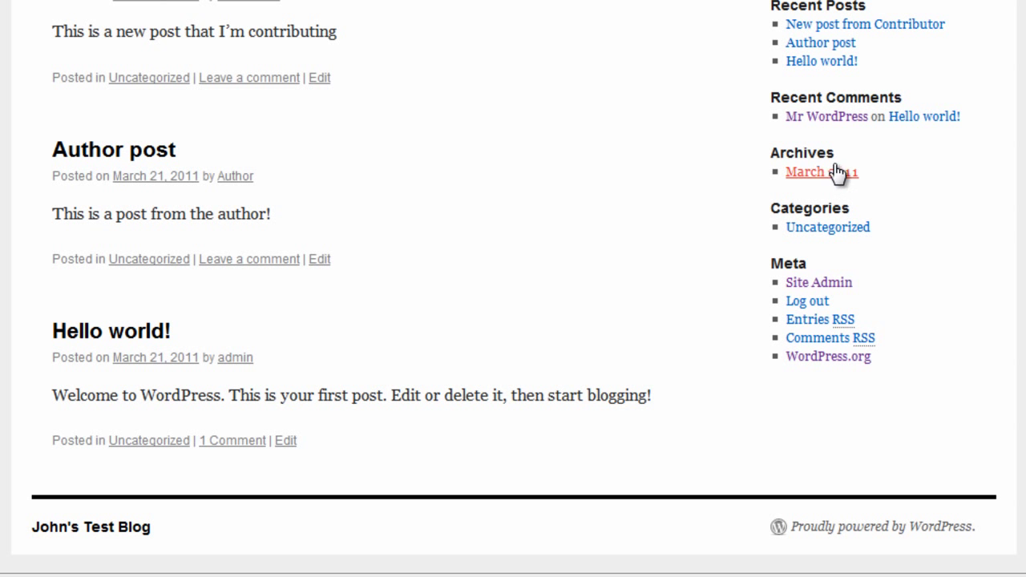
{"action": "scroll", "coordinate": [573, 154], "scroll_direction": "up", "scroll_amount": 3}
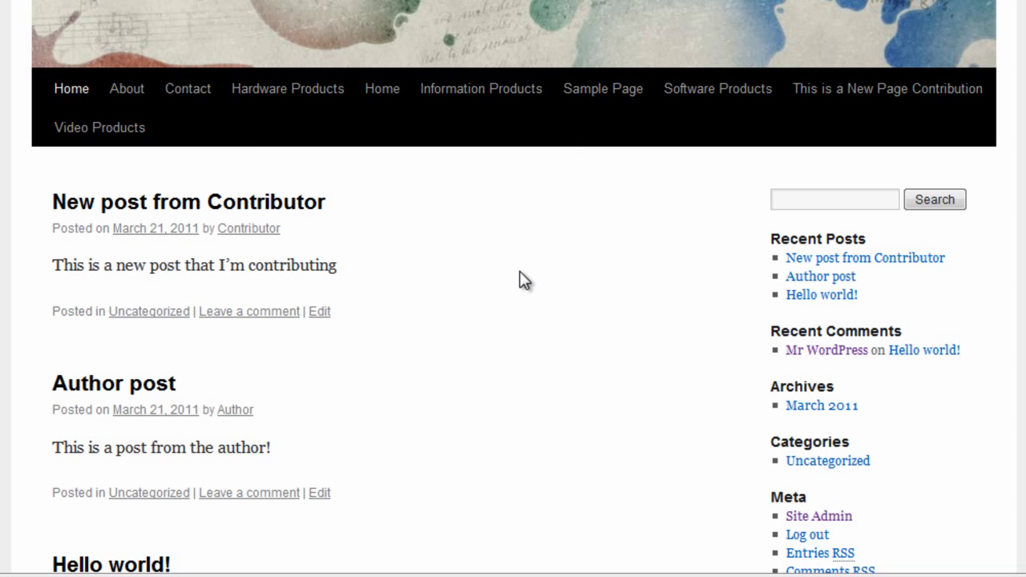
{"action": "left_click", "coordinate": [383, 90]}
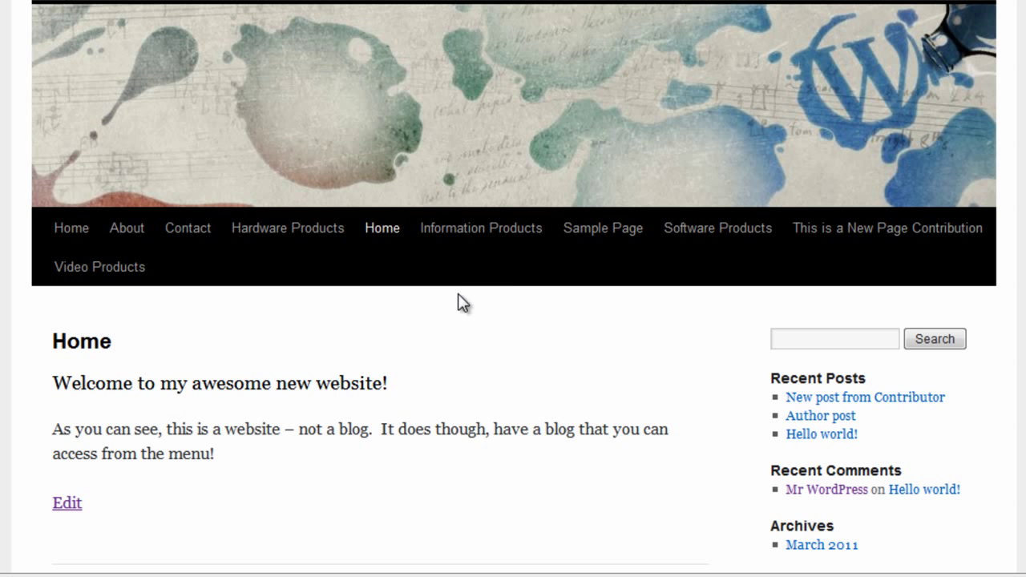
{"action": "scroll", "coordinate": [486, 292], "scroll_direction": "down", "scroll_amount": 1}
{"action": "scroll", "coordinate": [501, 292], "scroll_direction": "down", "scroll_amount": 3}
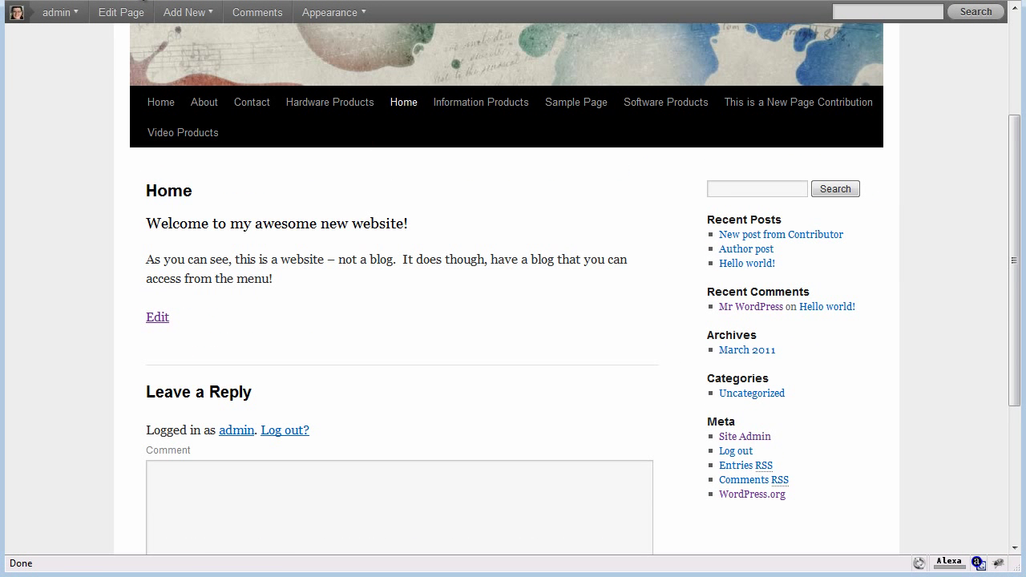
In the site's Reading settings, make the front page display the static page Home and save the changes
{"action": "left_click", "coordinate": [158, 54]}
{"action": "mouse_move", "coordinate": [412, 352]}
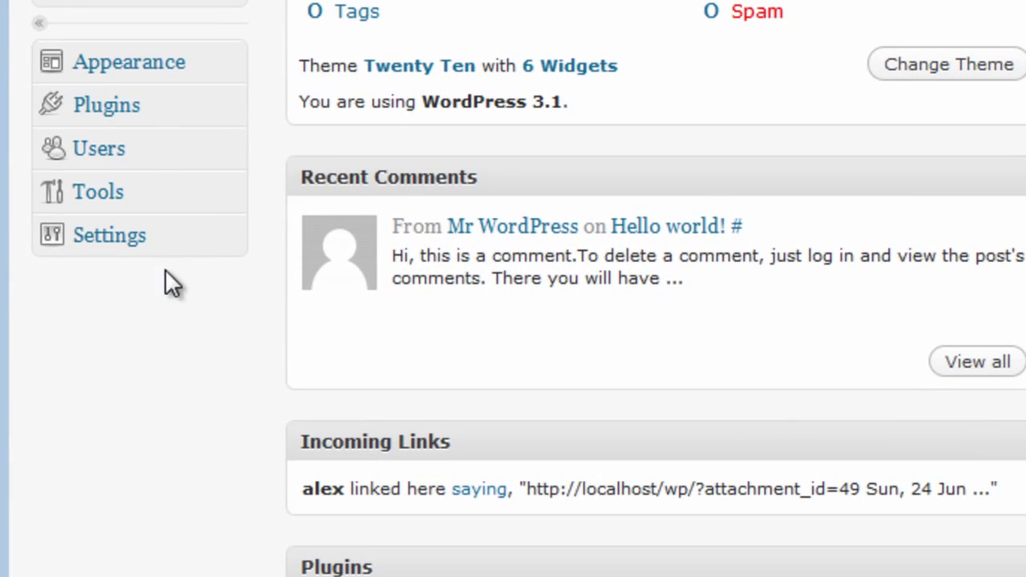
{"action": "left_click", "coordinate": [228, 244]}
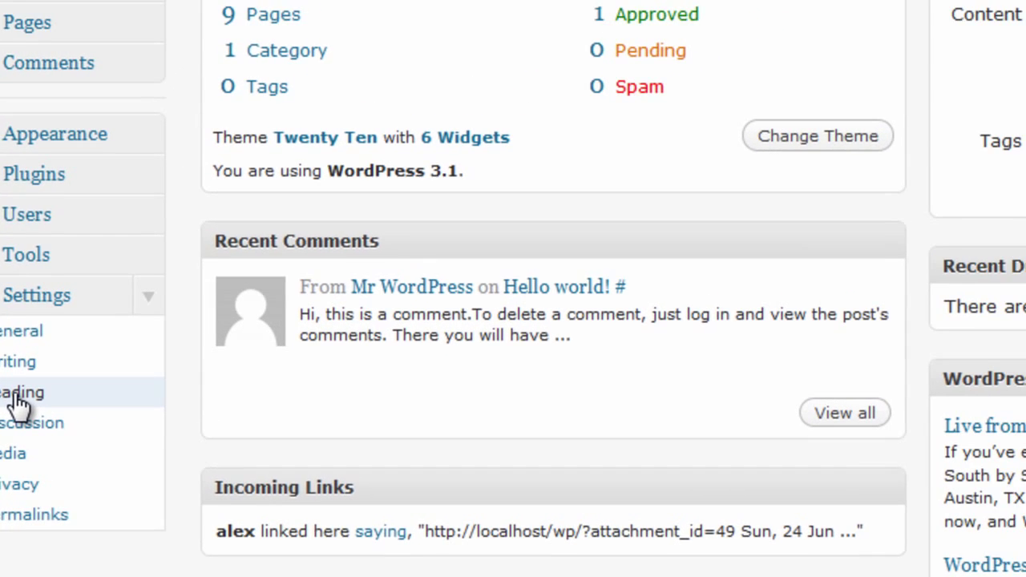
{"action": "left_click", "coordinate": [85, 340]}
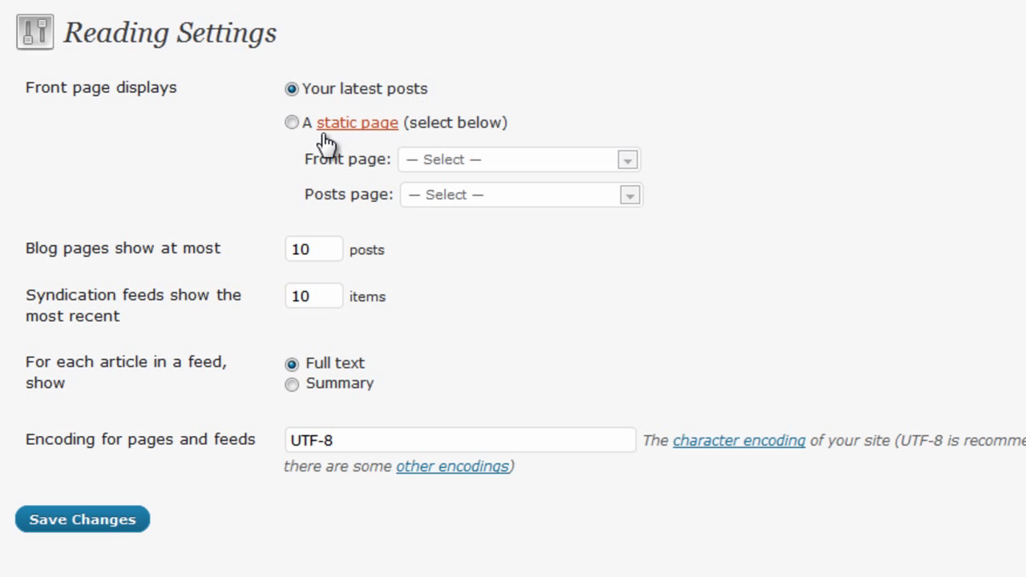
{"action": "left_click", "coordinate": [292, 123]}
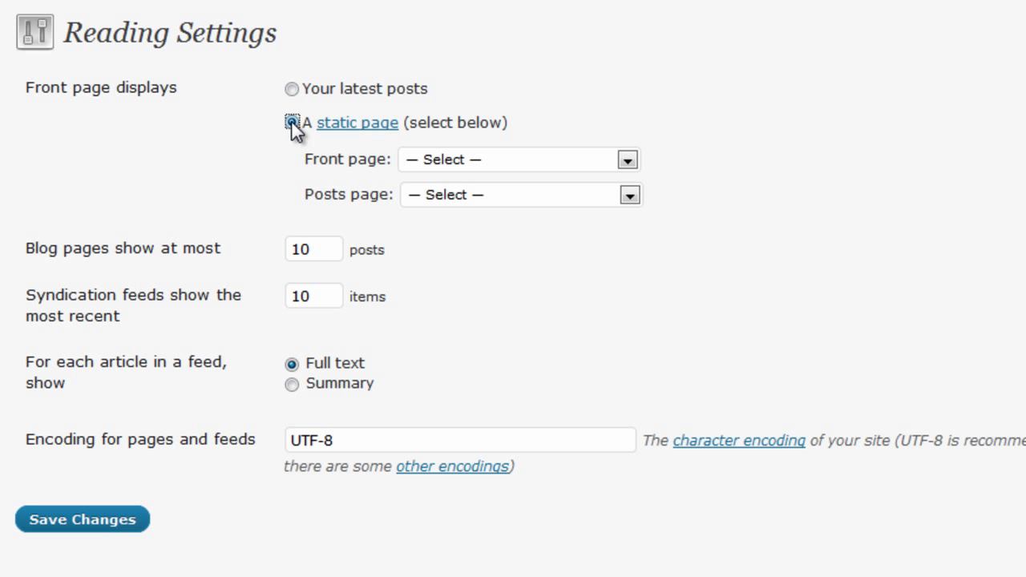
{"action": "left_click", "coordinate": [633, 161]}
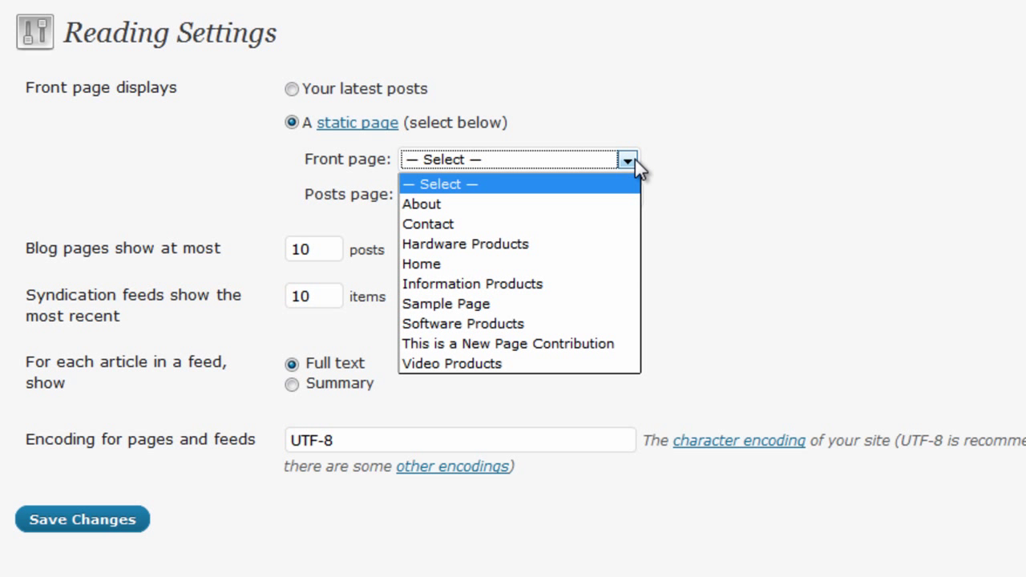
{"action": "left_click", "coordinate": [508, 269]}
{"action": "left_click", "coordinate": [77, 526]}
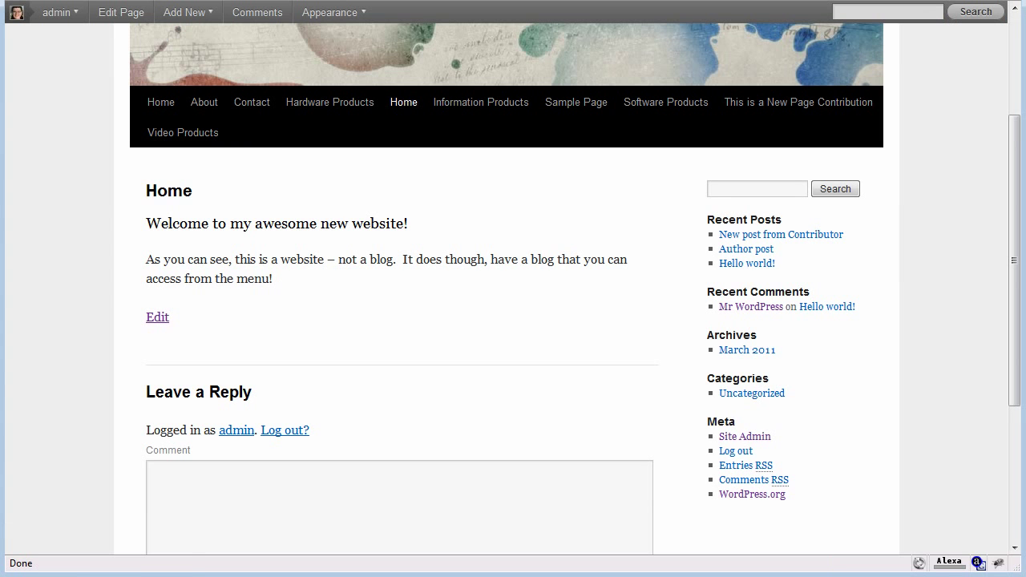
View the live site's front page and examine the Home page content down to its comment form
{"action": "left_click", "coordinate": [165, 108]}
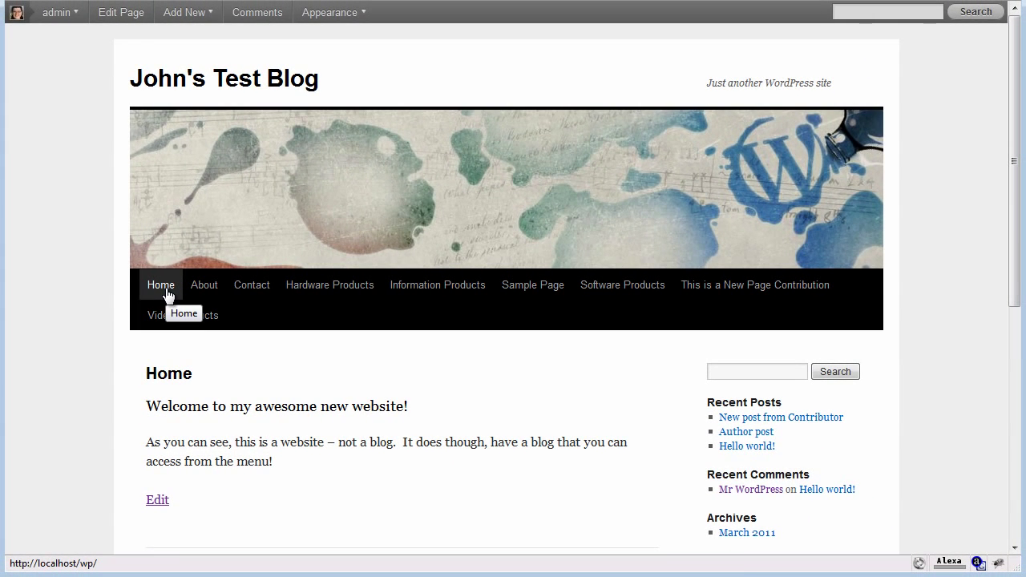
{"action": "scroll", "coordinate": [66, 339], "scroll_direction": "down", "scroll_amount": 5}
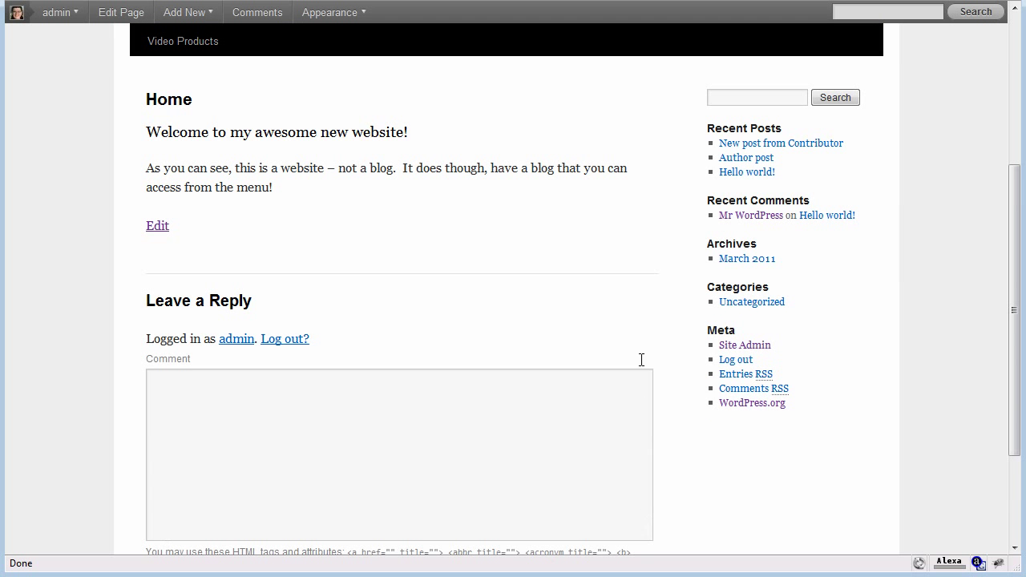
{"action": "scroll", "coordinate": [323, 494], "scroll_direction": "up", "scroll_amount": 5}
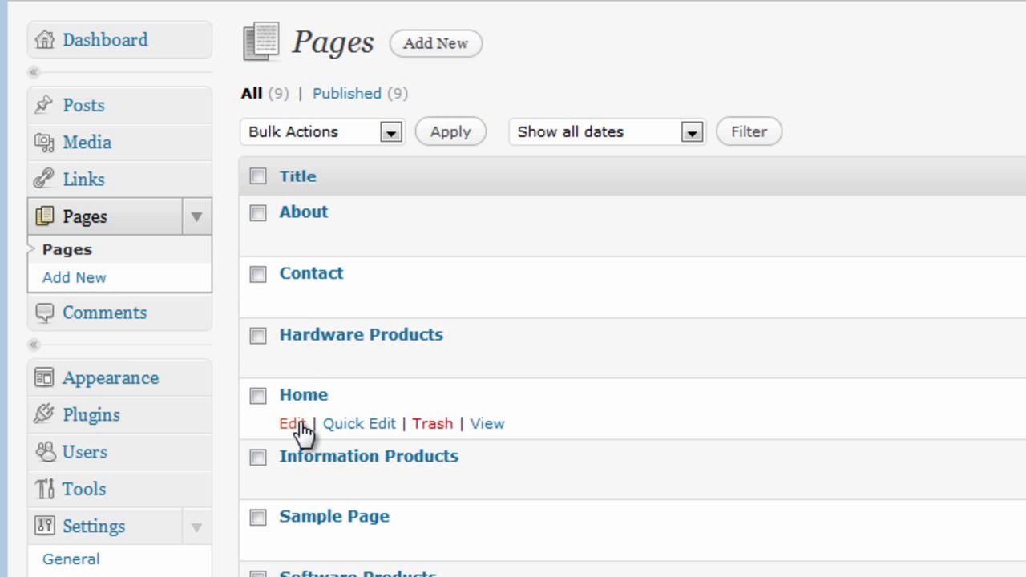
Open the Home page for editing and enable the Discussion section in its screen options
{"action": "left_click", "coordinate": [293, 423]}
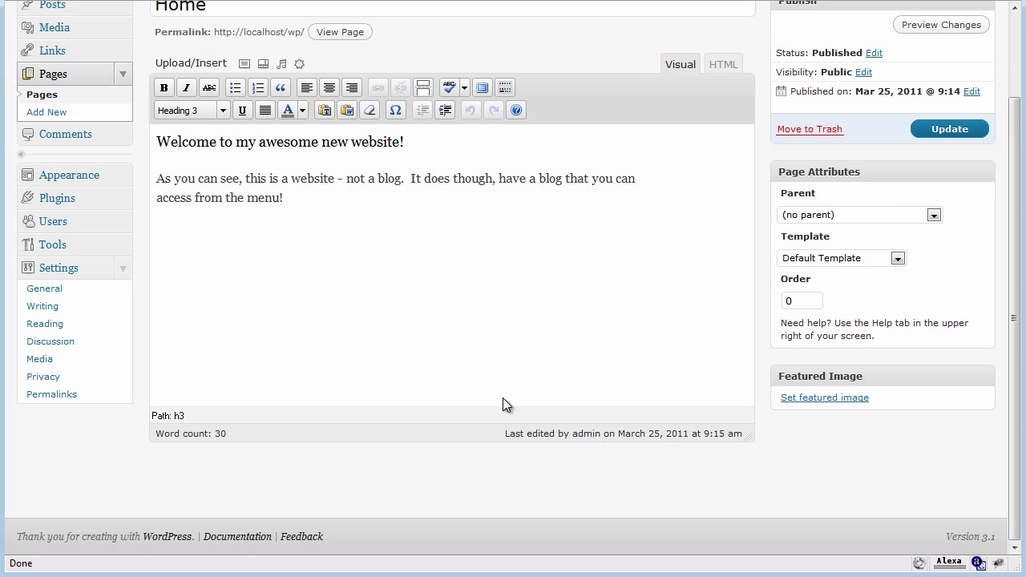
{"action": "scroll", "coordinate": [503, 398], "scroll_direction": "up", "scroll_amount": 3}
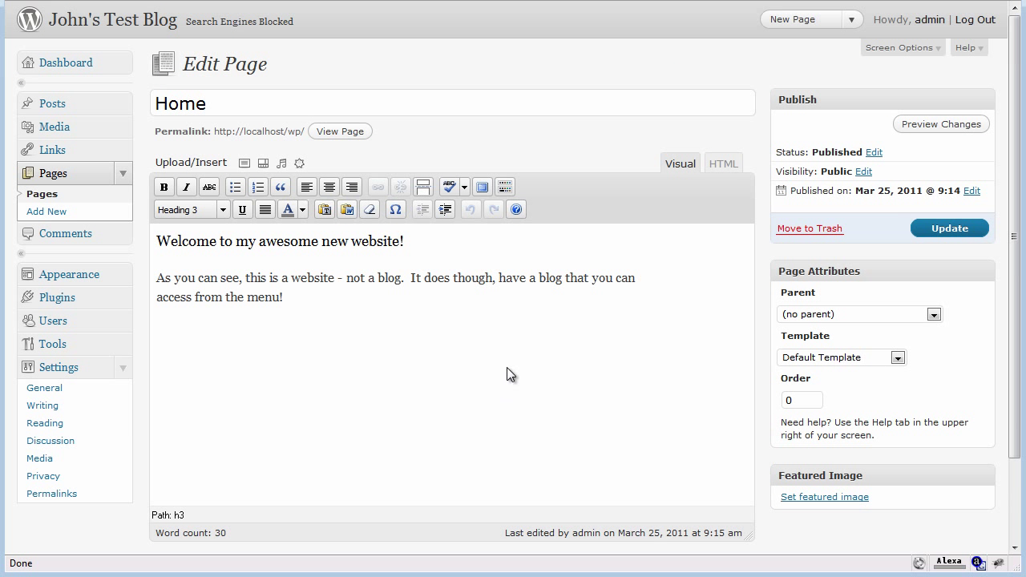
{"action": "scroll", "coordinate": [507, 369], "scroll_direction": "down", "scroll_amount": 3}
{"action": "scroll", "coordinate": [507, 369], "scroll_direction": "up", "scroll_amount": 3}
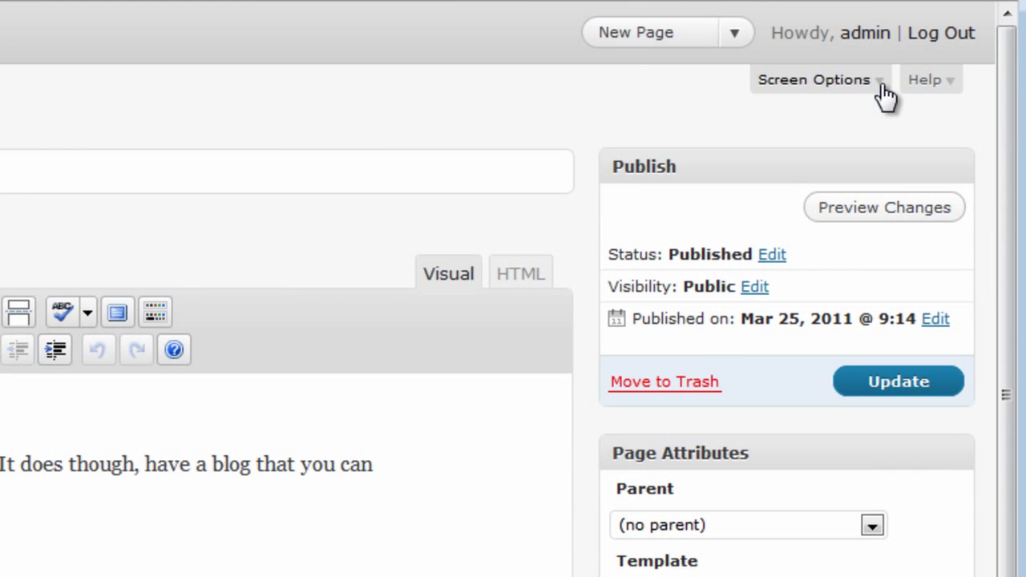
{"action": "left_click", "coordinate": [880, 84]}
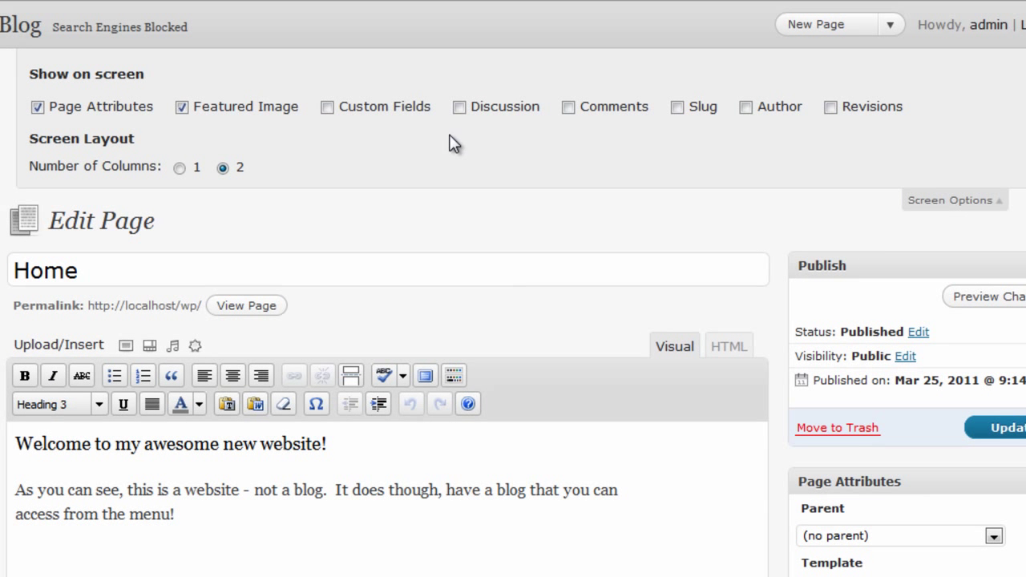
{"action": "left_click", "coordinate": [459, 107]}
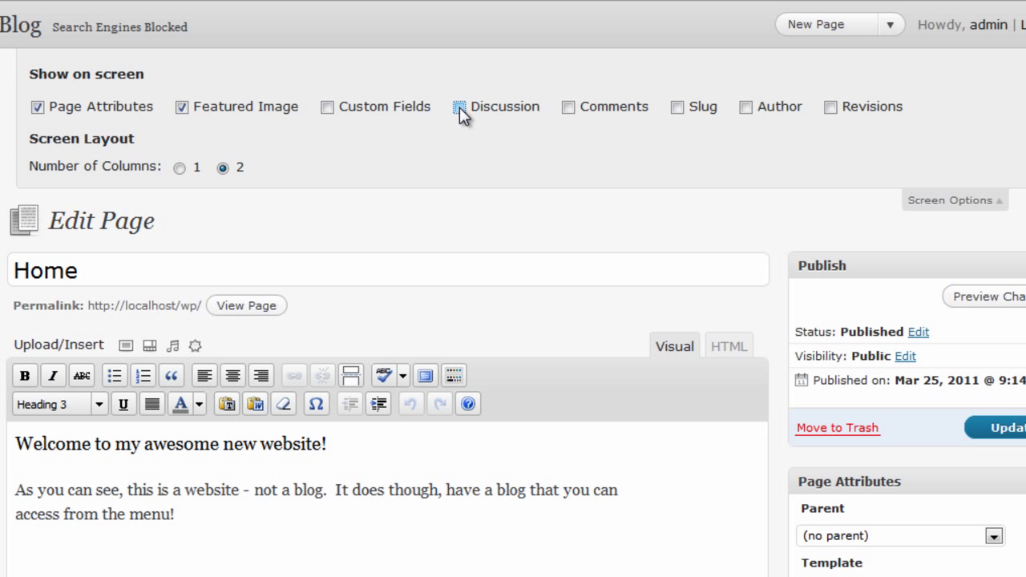
{"action": "left_click", "coordinate": [1002, 207]}
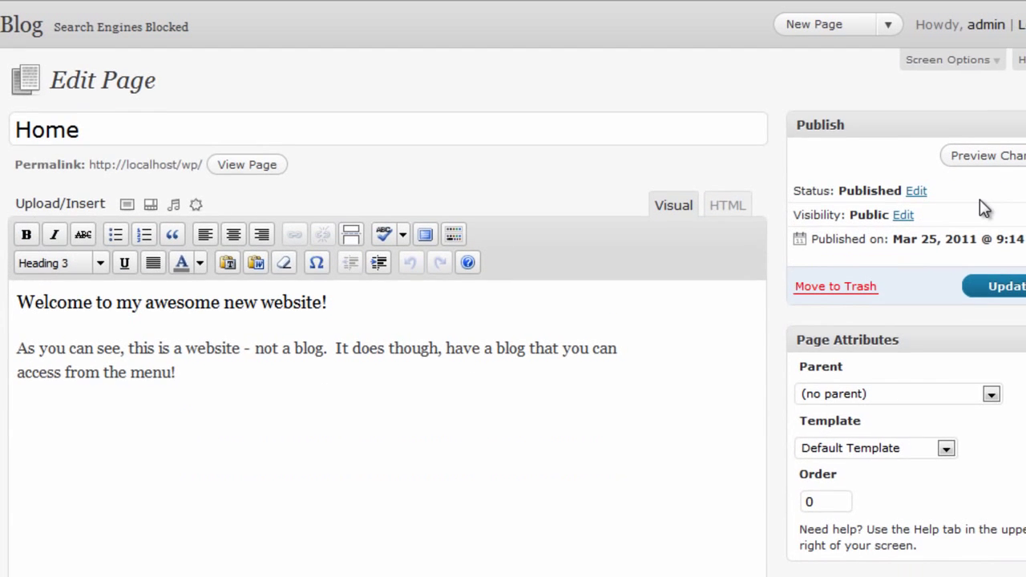
Disable comments as well as trackbacks and pingbacks for the Home page, and update the page
{"action": "scroll", "coordinate": [620, 255], "scroll_direction": "down", "scroll_amount": 3}
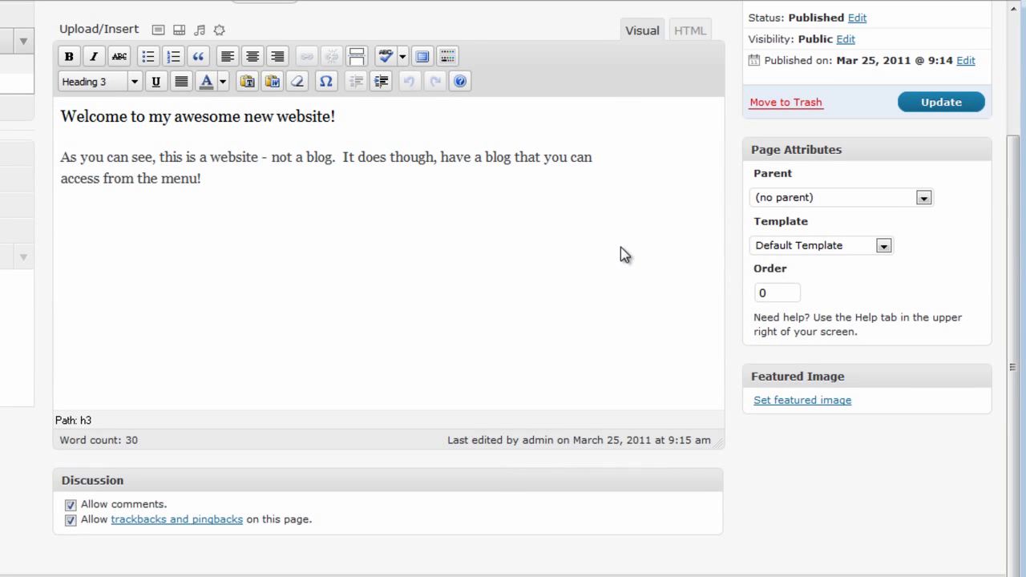
{"action": "left_click", "coordinate": [71, 505]}
{"action": "left_click", "coordinate": [70, 521]}
{"action": "left_click", "coordinate": [941, 105]}
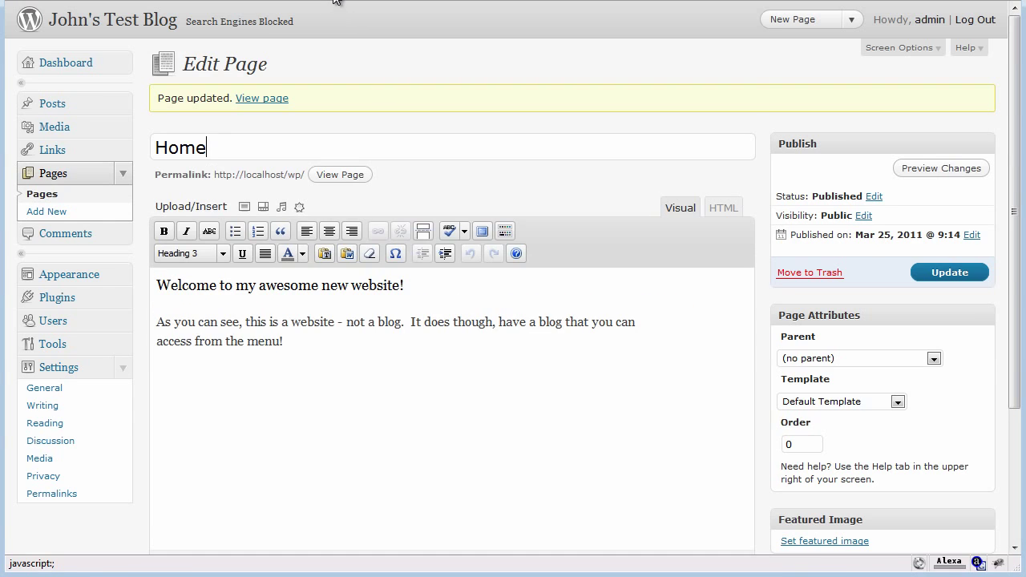
Reload the live site's Home page and check whether the comment form is still there
{"action": "left_click", "coordinate": [335, 2]}
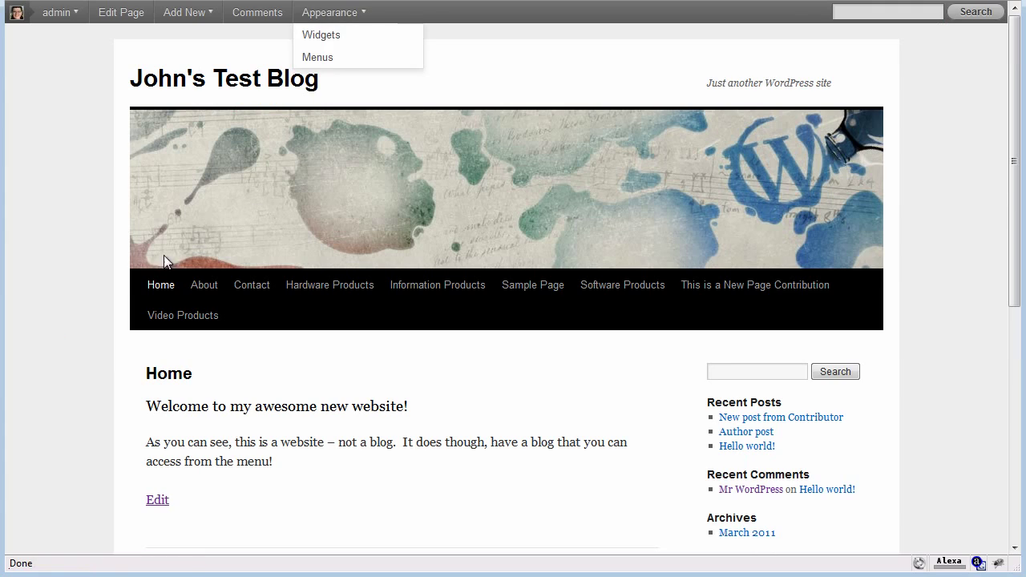
{"action": "left_click", "coordinate": [159, 290]}
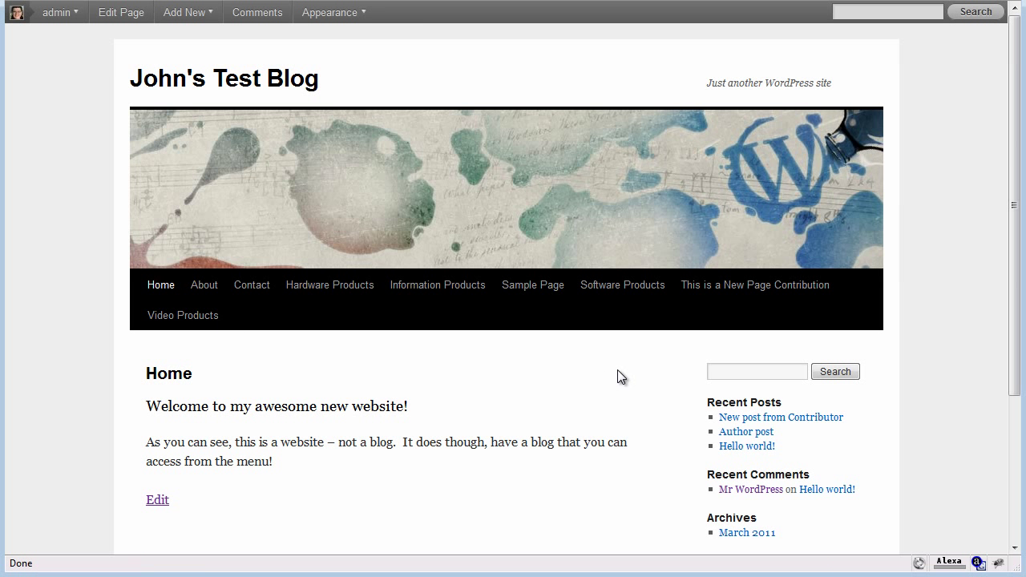
{"action": "scroll", "coordinate": [618, 371], "scroll_direction": "down", "scroll_amount": 5}
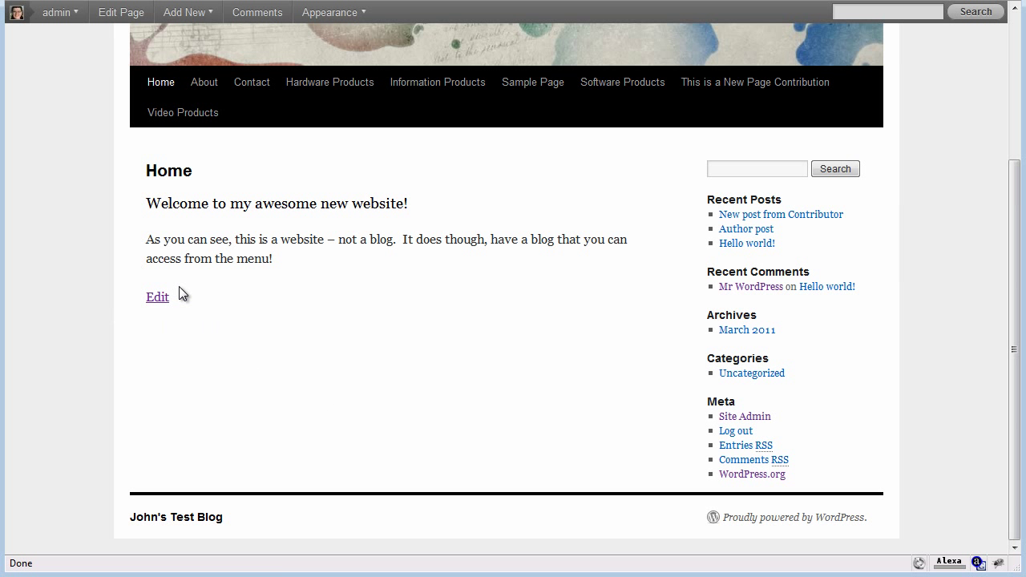
{"action": "scroll", "coordinate": [256, 370], "scroll_direction": "up", "scroll_amount": 5}
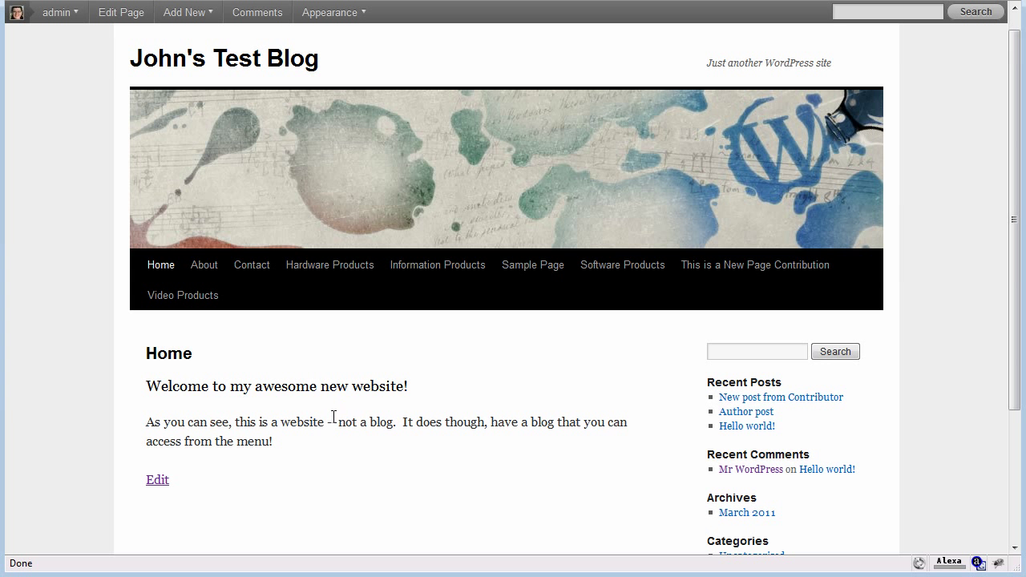
Create a custom menu named Navigation in the site's menu settings
{"action": "left_click", "coordinate": [138, 5]}
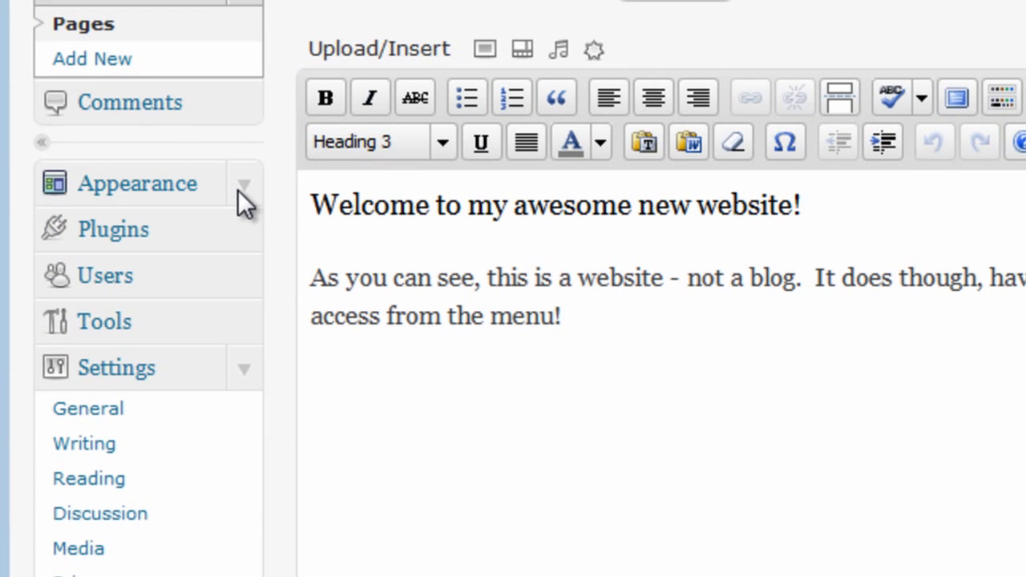
{"action": "left_click", "coordinate": [241, 190]}
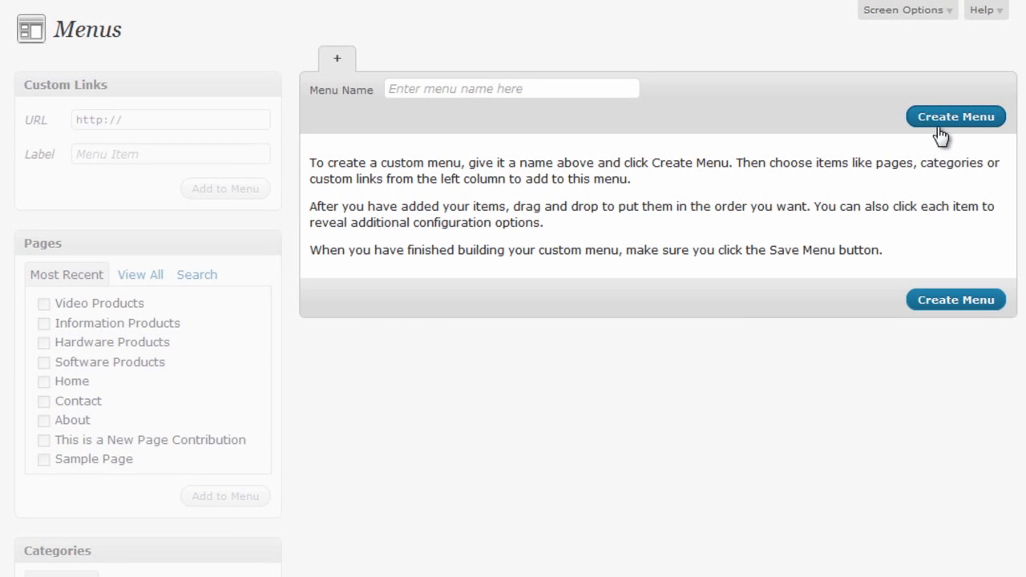
{"action": "left_click", "coordinate": [959, 120]}
{"action": "left_click", "coordinate": [508, 89]}
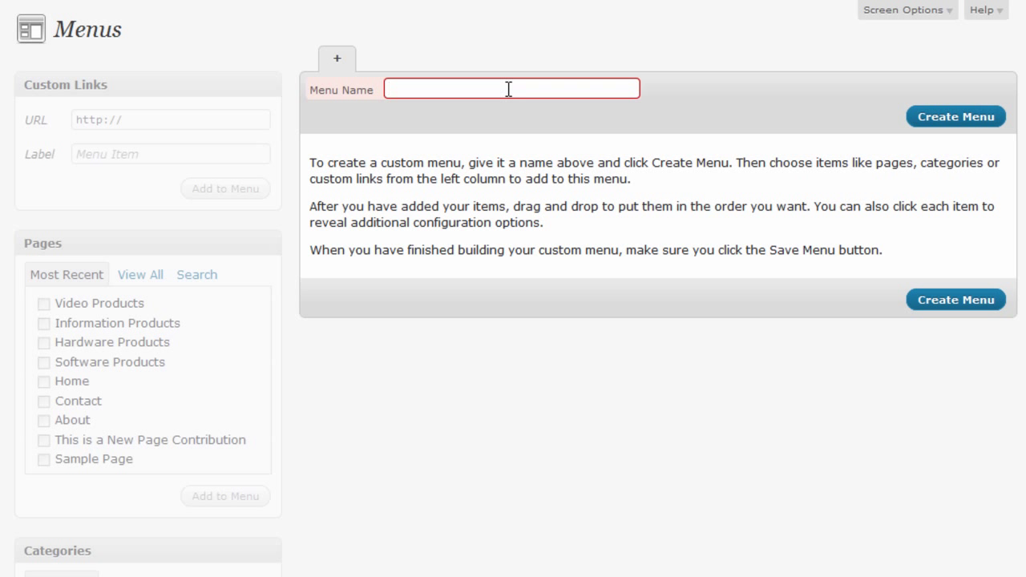
{"action": "type", "text": "Nav"}
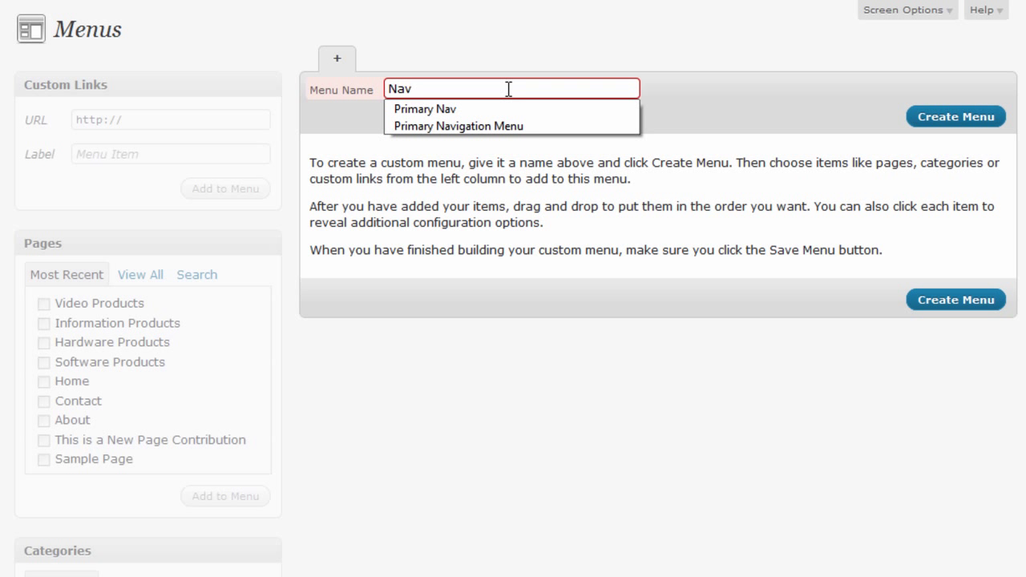
{"action": "type", "text": "i"}
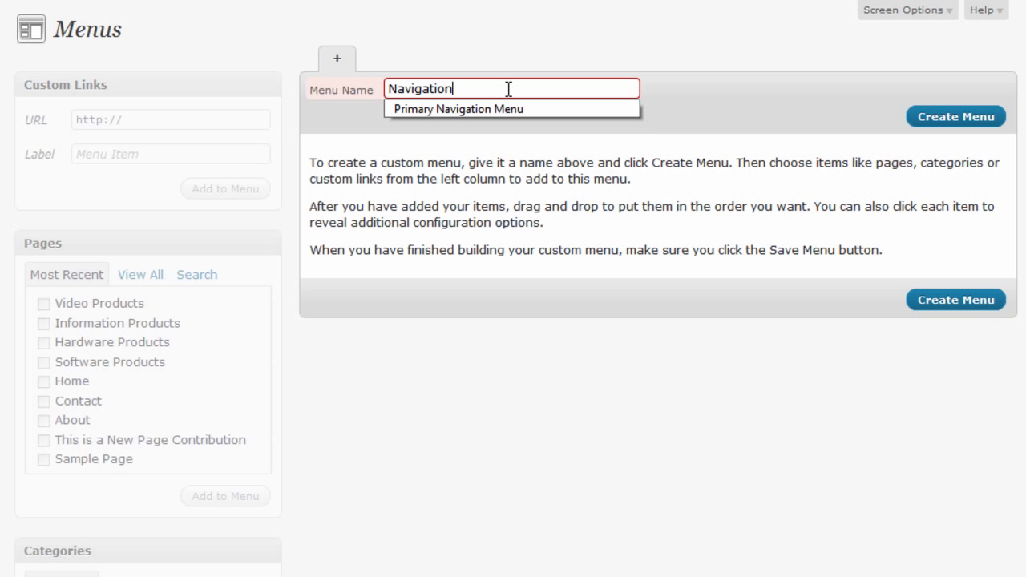
{"action": "type", "text": "gation"}
{"action": "left_click", "coordinate": [983, 115]}
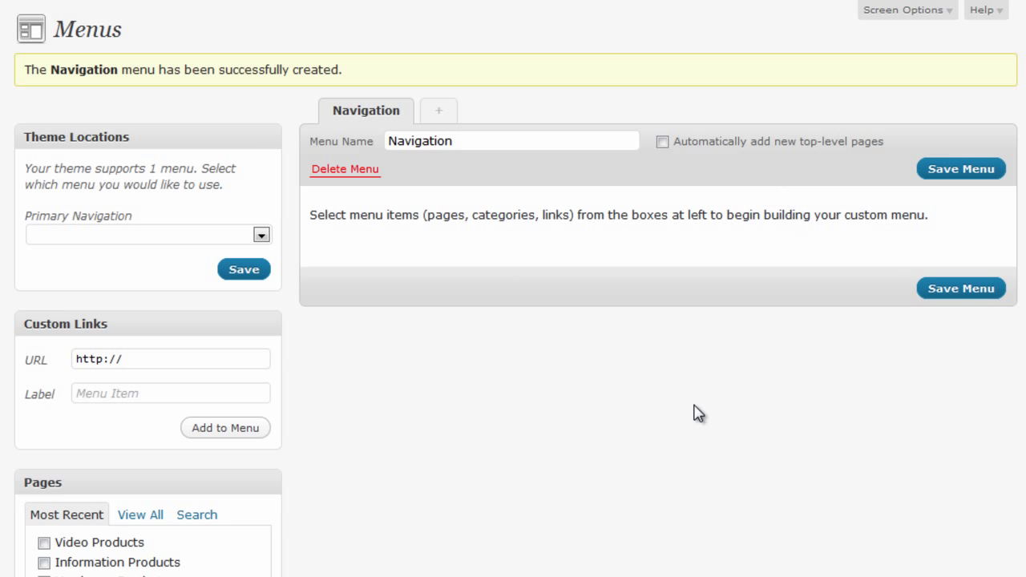
Assign the Navigation menu to the theme's Primary Navigation location and save the assignment
{"action": "left_click", "coordinate": [262, 236]}
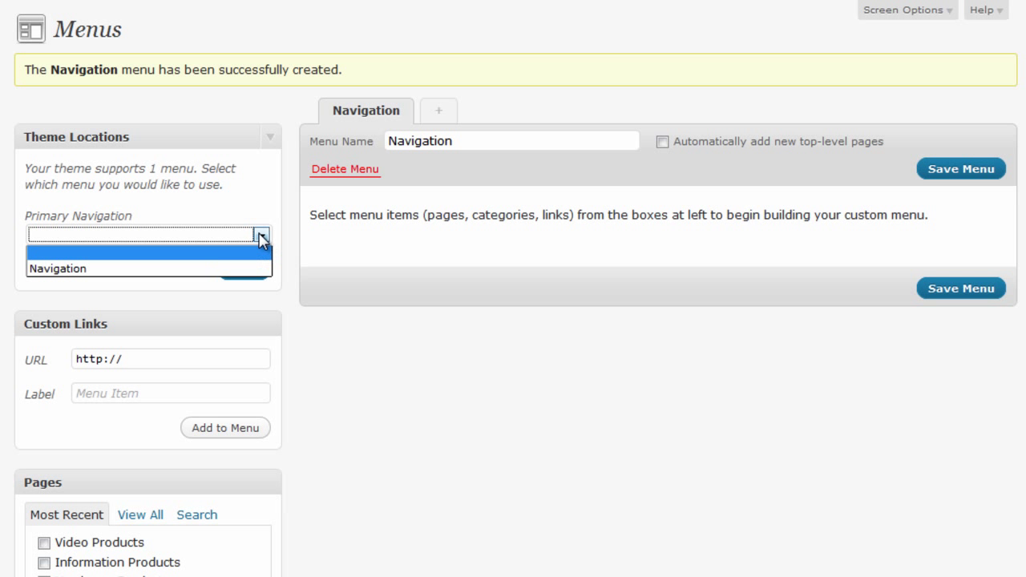
{"action": "left_click", "coordinate": [72, 268]}
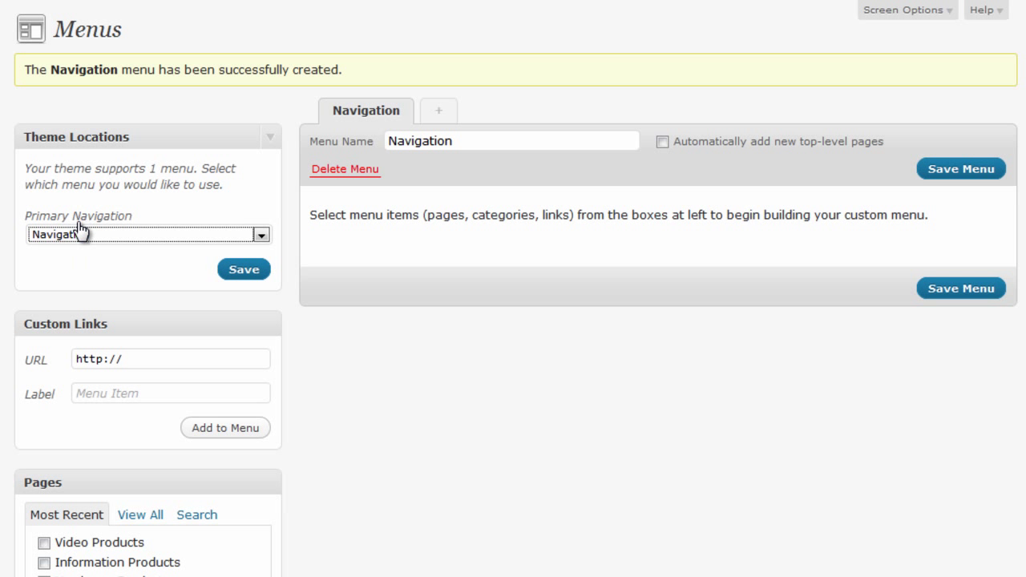
{"action": "left_click", "coordinate": [243, 271]}
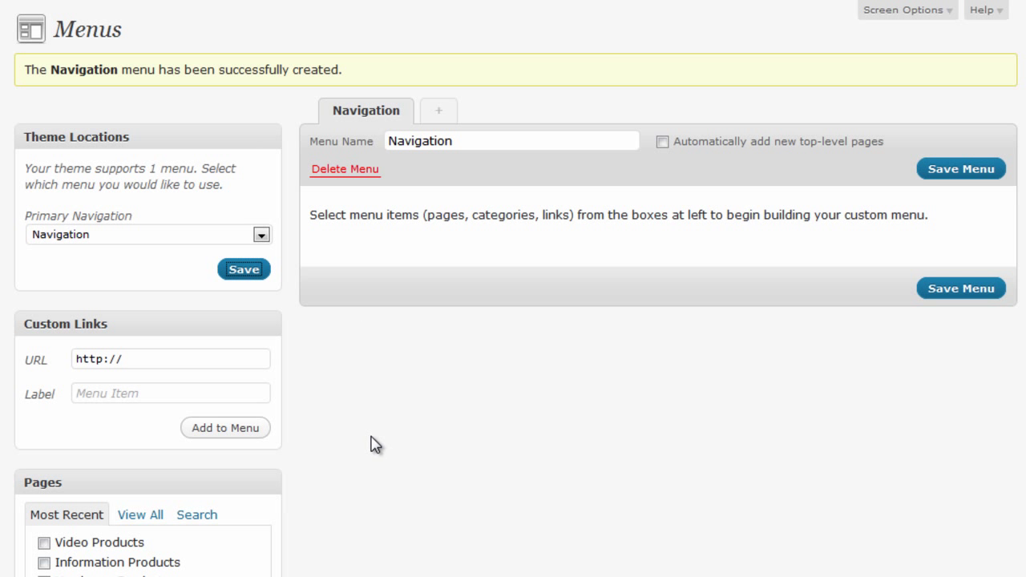
Add the About, Contact, Hardware Products, Home, Information Products, Software Products and Video Products pages to the Navigation menu
{"action": "scroll", "coordinate": [376, 449], "scroll_direction": "down", "scroll_amount": 3}
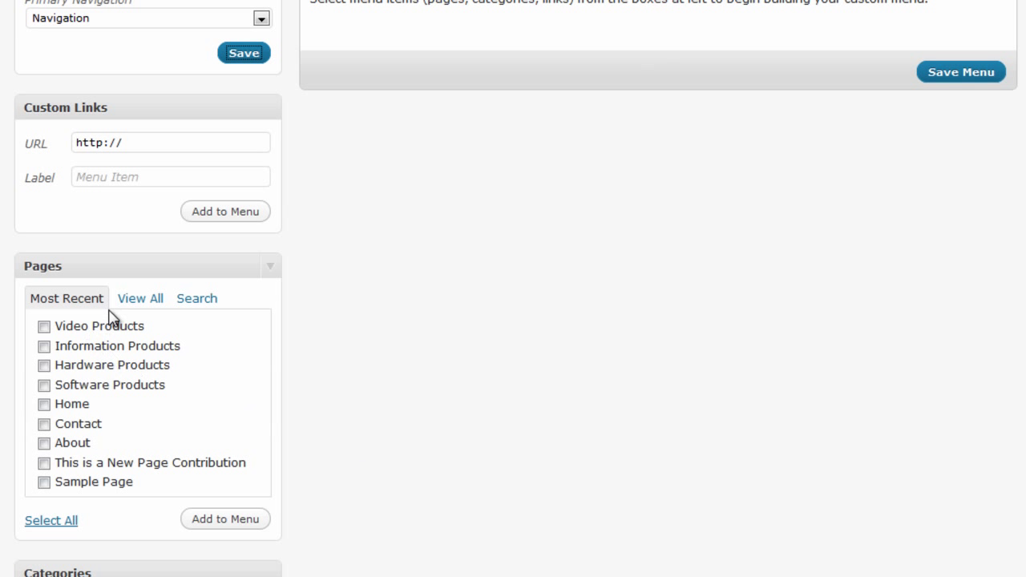
{"action": "left_click", "coordinate": [132, 304]}
{"action": "scroll", "coordinate": [271, 353], "scroll_direction": "down", "scroll_amount": 2}
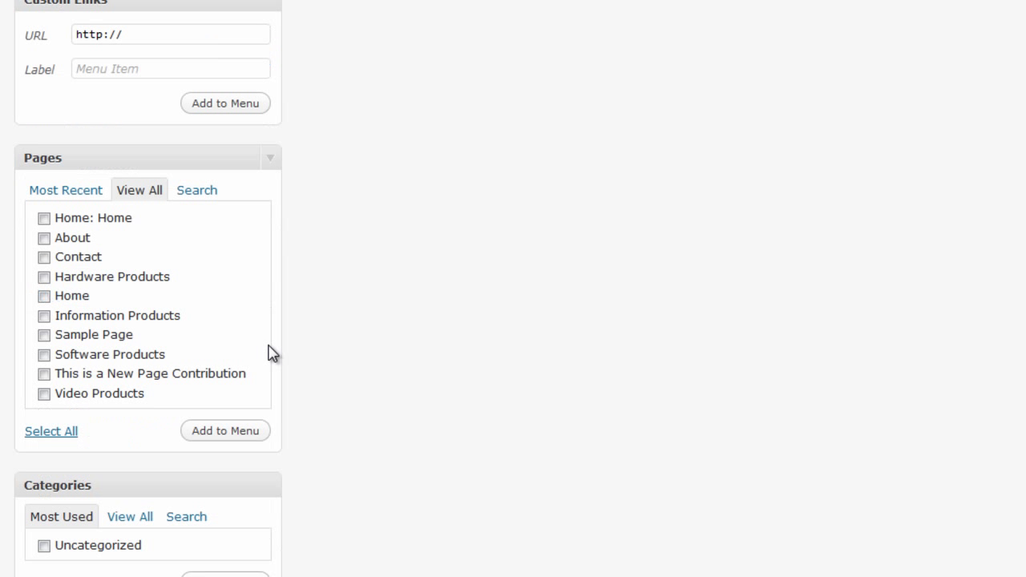
{"action": "left_click", "coordinate": [44, 219]}
{"action": "left_click", "coordinate": [45, 238]}
{"action": "left_click", "coordinate": [44, 218]}
{"action": "left_click", "coordinate": [44, 296]}
{"action": "left_click", "coordinate": [45, 278]}
{"action": "left_click", "coordinate": [46, 393]}
{"action": "left_click", "coordinate": [231, 433]}
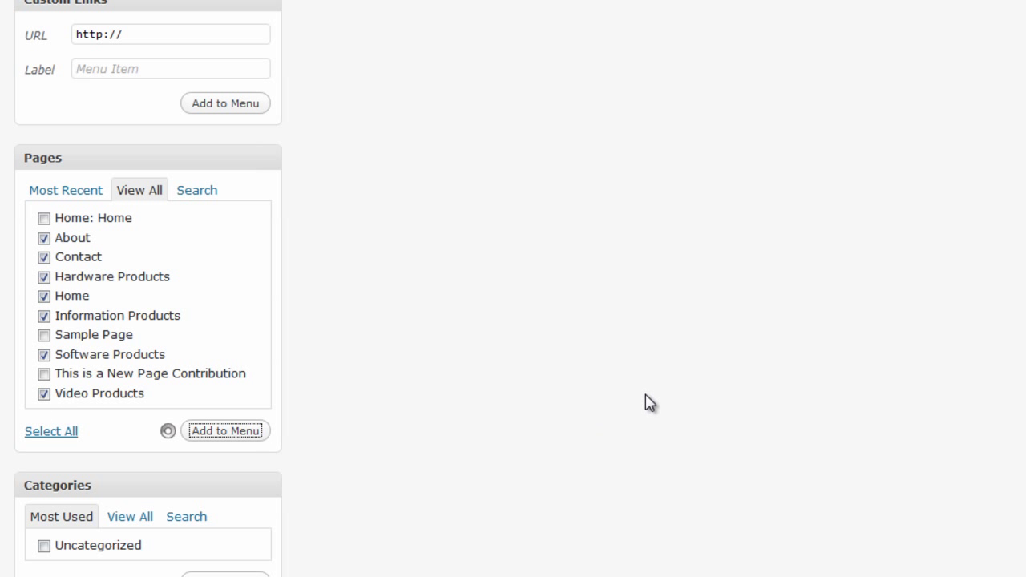
Reorder the Navigation menu so Home comes first and About and Contact come last
{"action": "scroll", "coordinate": [664, 394], "scroll_direction": "up", "scroll_amount": 5}
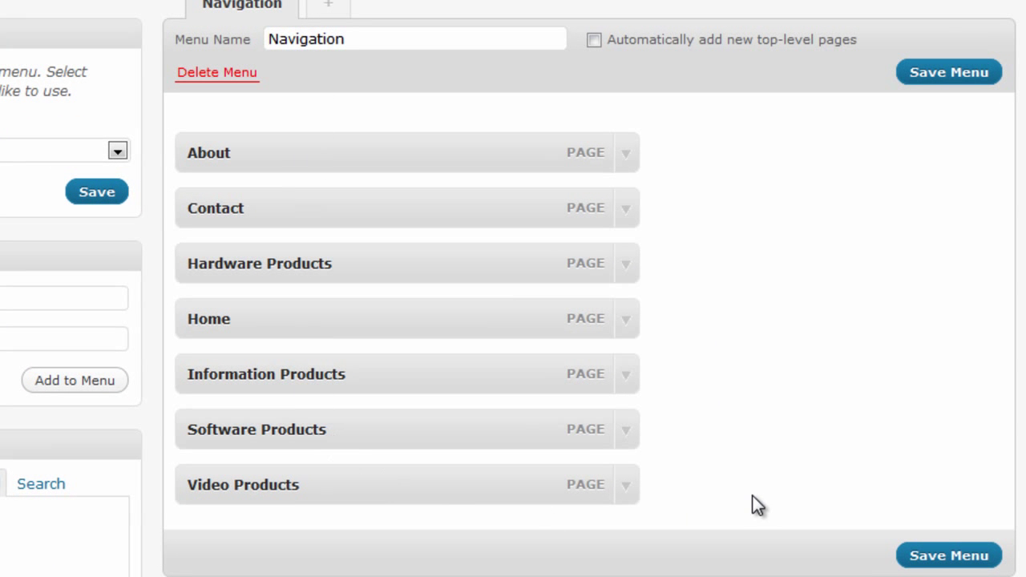
{"action": "left_click_drag", "start_coordinate": [222, 319], "coordinate": [223, 133]}
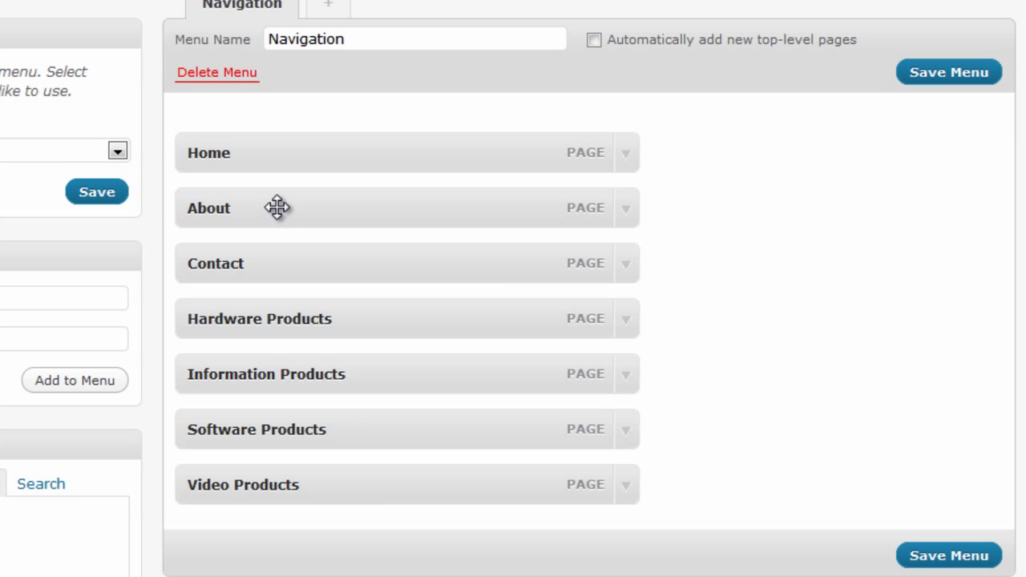
{"action": "left_click_drag", "start_coordinate": [278, 207], "coordinate": [294, 481]}
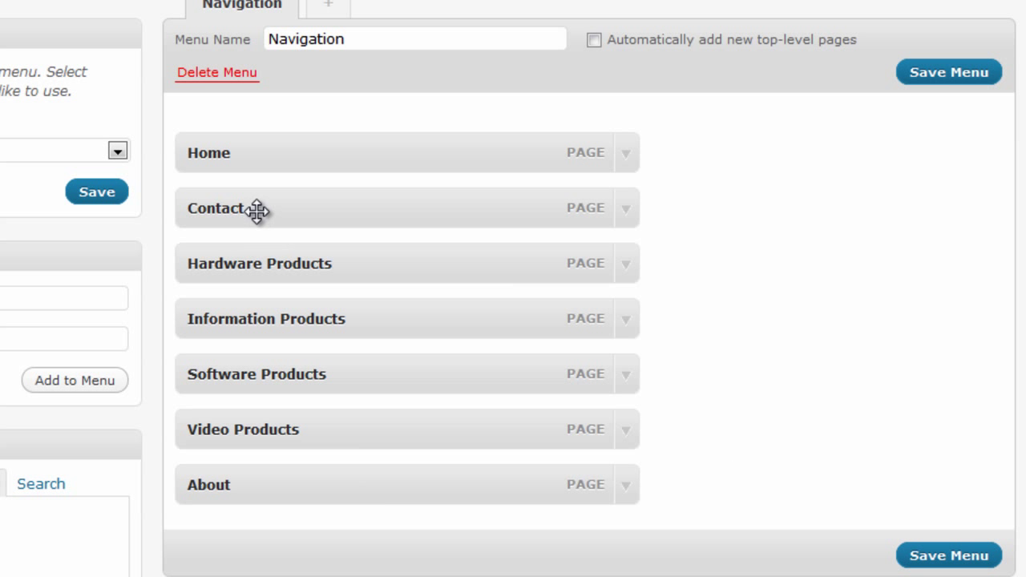
{"action": "left_click_drag", "start_coordinate": [261, 235], "coordinate": [262, 529]}
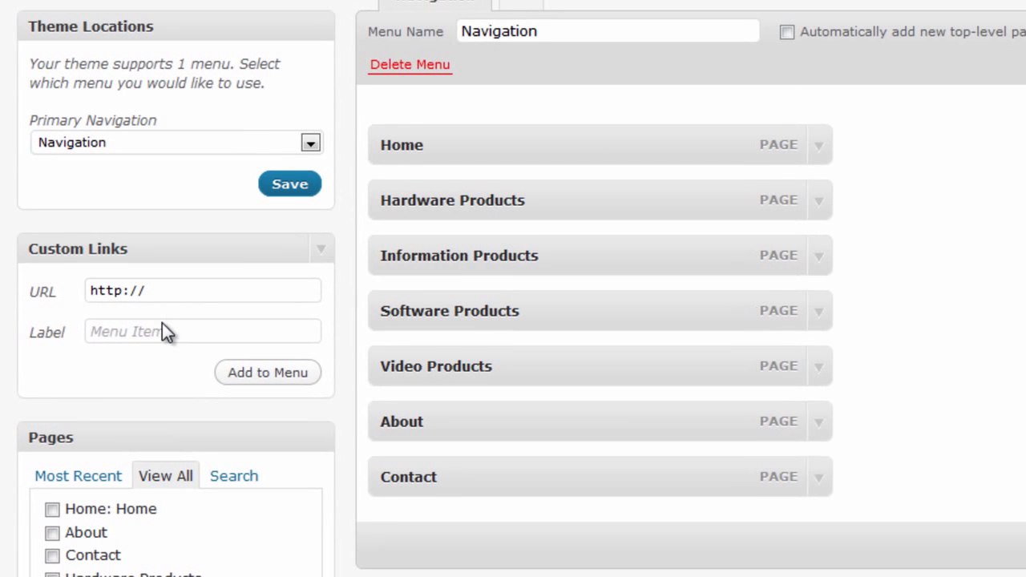
Add a custom link labelled Products with the URL # to the Navigation menu
{"action": "left_click", "coordinate": [169, 321]}
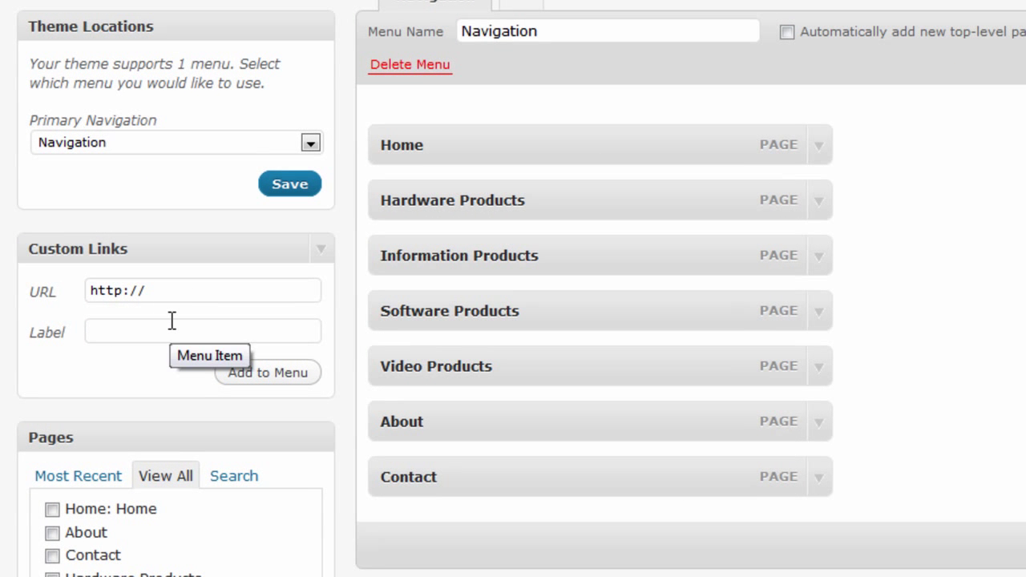
{"action": "type", "text": "Products"}
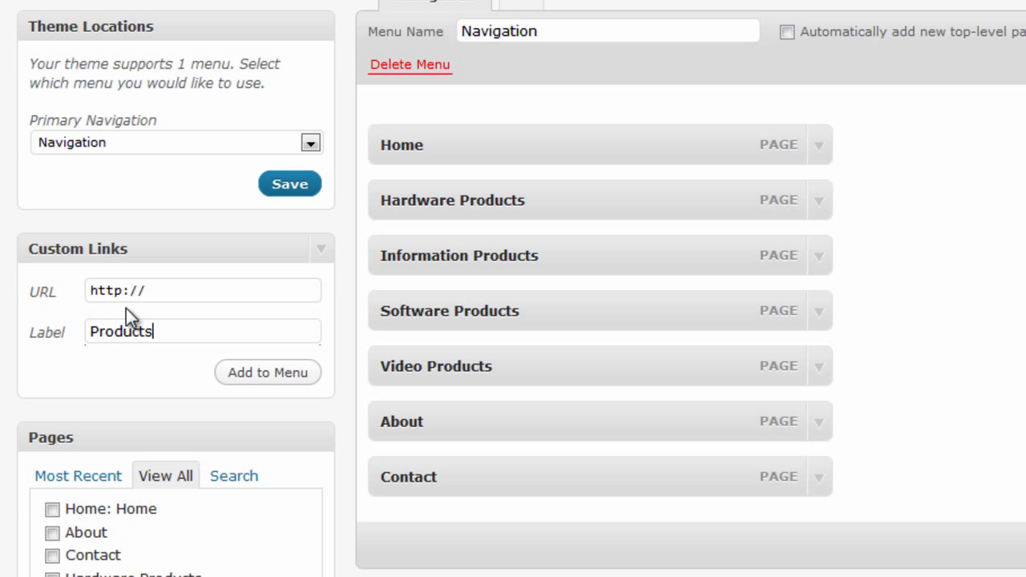
{"action": "left_click", "coordinate": [204, 291]}
{"action": "left_click_drag", "start_coordinate": [204, 291], "coordinate": [49, 299]}
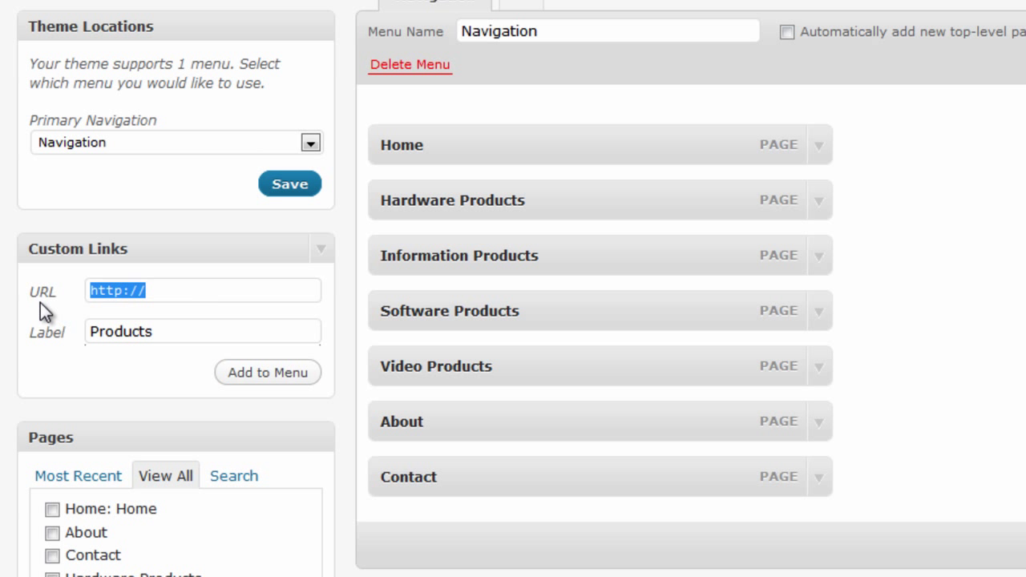
{"action": "type", "text": "#"}
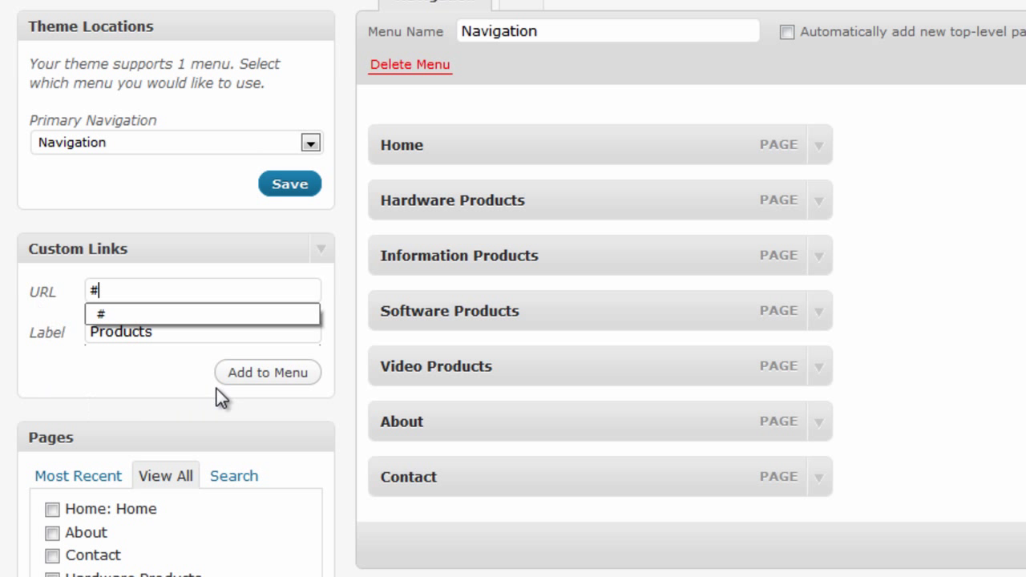
{"action": "left_click", "coordinate": [280, 376]}
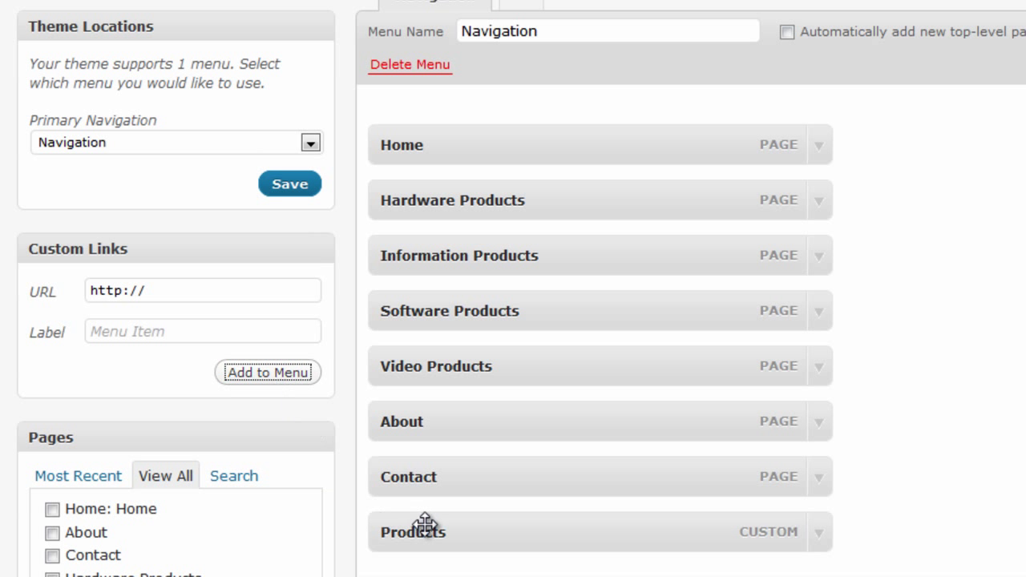
Place Products below Home with Hardware, Software, Information and Video Products nested under it in that order, and save the menu
{"action": "left_click_drag", "start_coordinate": [425, 529], "coordinate": [401, 206]}
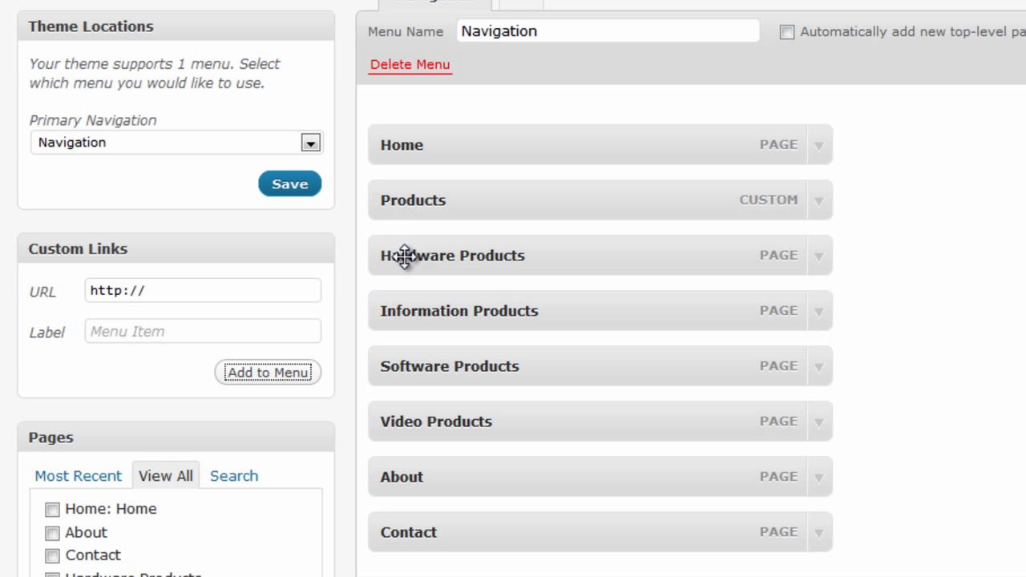
{"action": "left_click_drag", "start_coordinate": [424, 256], "coordinate": [472, 252]}
{"action": "left_click_drag", "start_coordinate": [434, 365], "coordinate": [481, 369]}
{"action": "left_click_drag", "start_coordinate": [451, 412], "coordinate": [484, 414]}
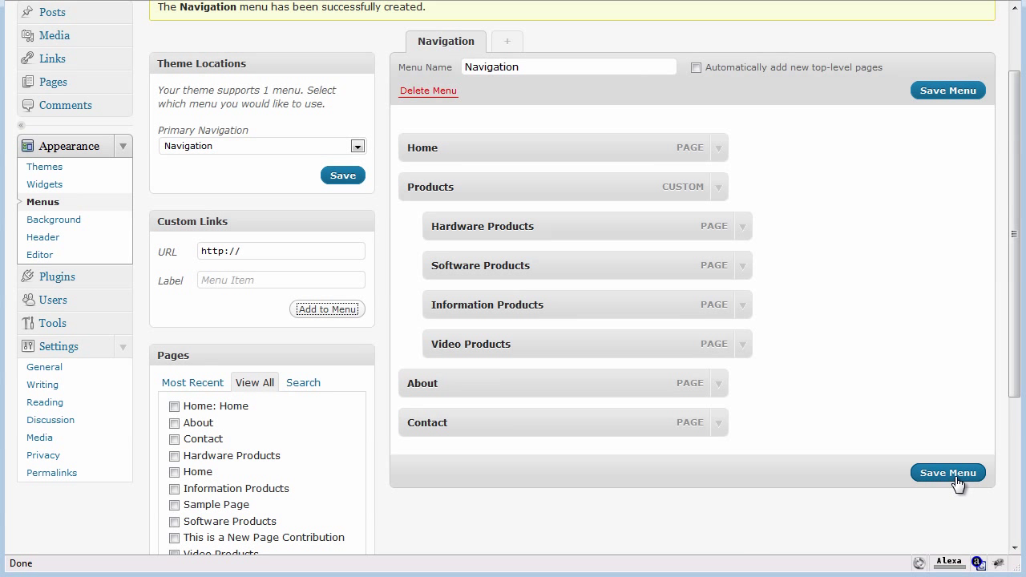
{"action": "left_click", "coordinate": [953, 474]}
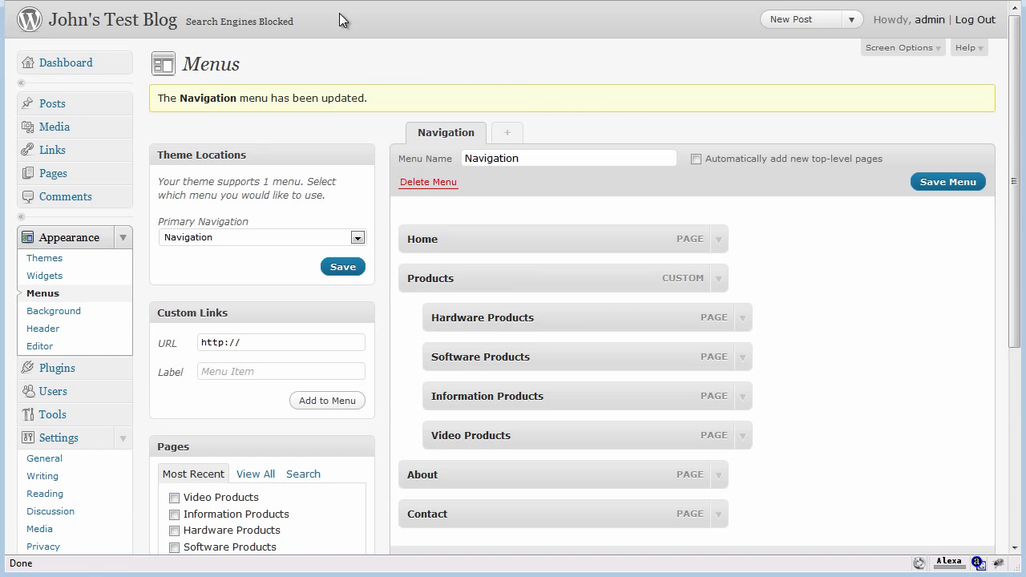
Reload the live site's Home page and examine the navigation bar and the sidebar content
{"action": "left_click", "coordinate": [113, 19]}
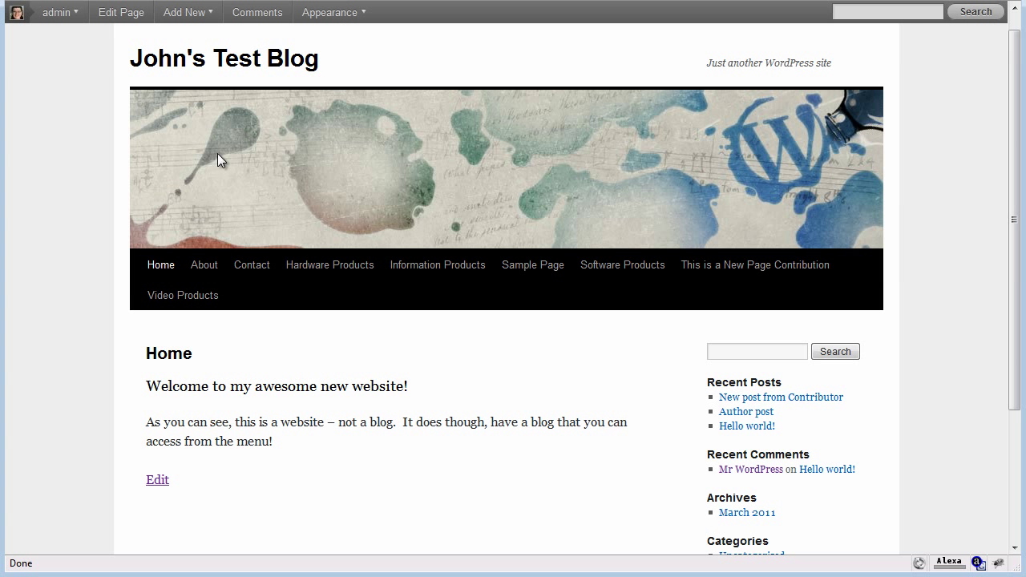
{"action": "left_click", "coordinate": [160, 265]}
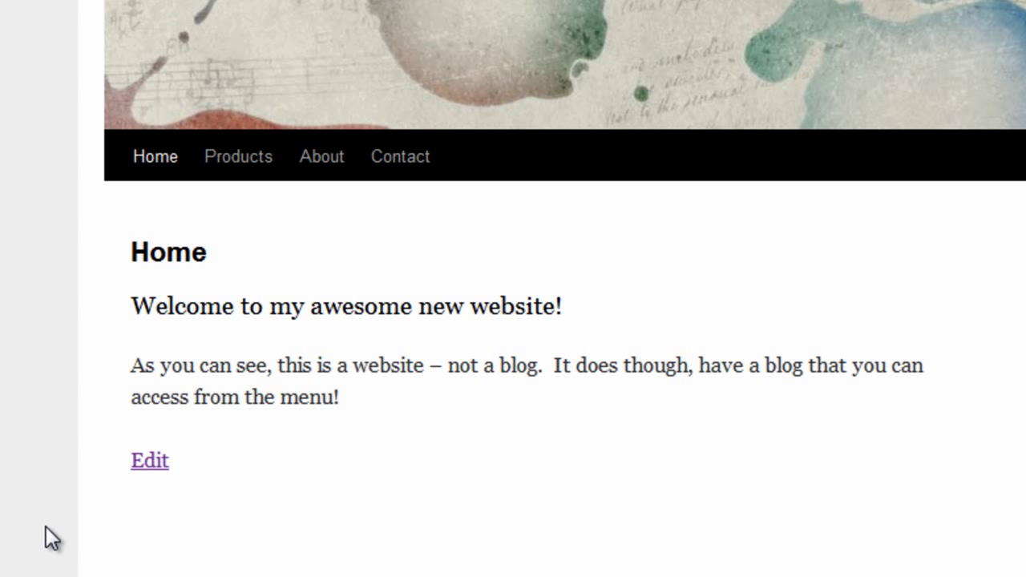
{"action": "scroll", "coordinate": [42, 530], "scroll_direction": "down", "scroll_amount": 2}
{"action": "scroll", "coordinate": [25, 537], "scroll_direction": "up", "scroll_amount": 2}
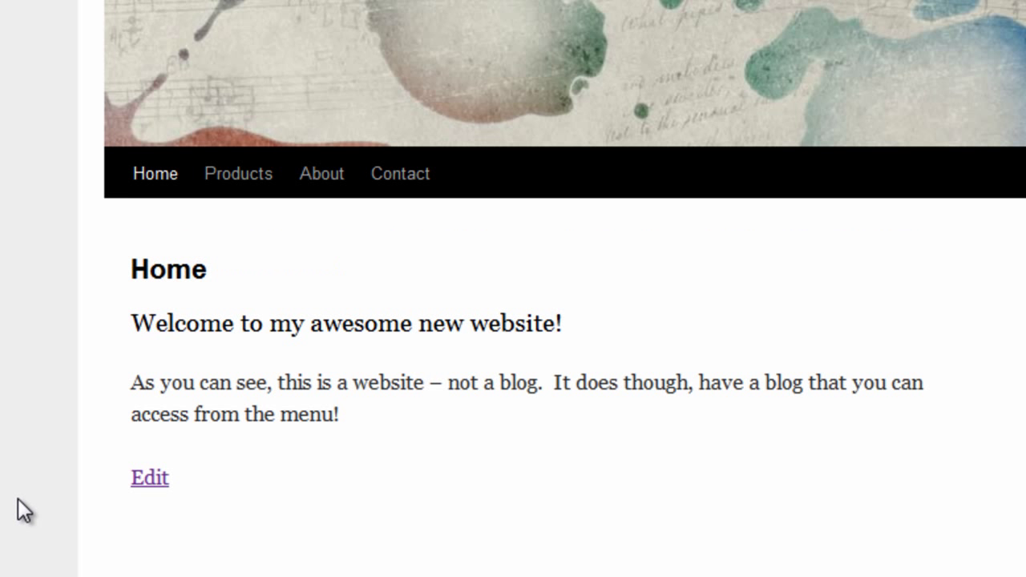
{"action": "mouse_move", "coordinate": [213, 184]}
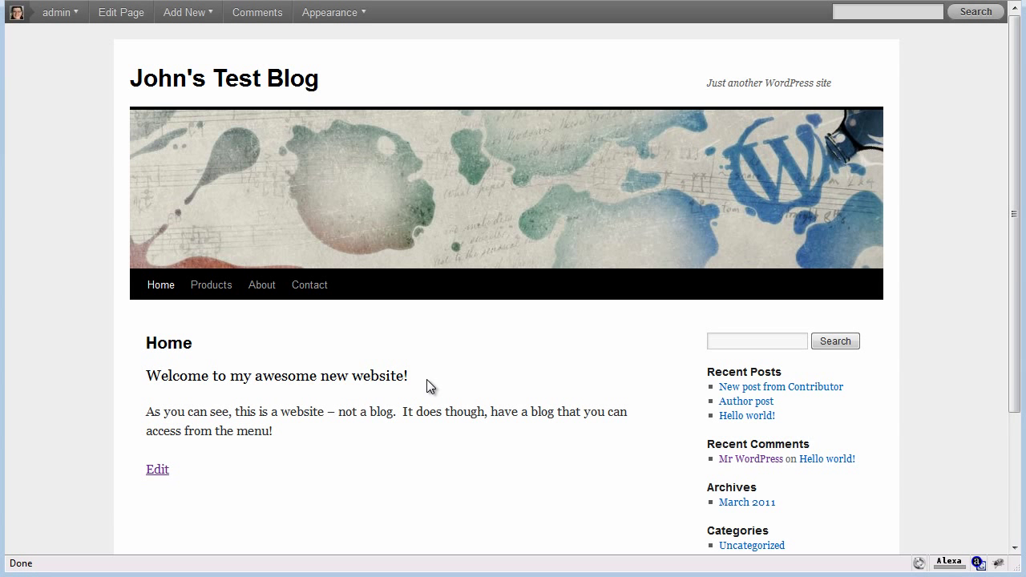
{"action": "scroll", "coordinate": [433, 384], "scroll_direction": "down", "scroll_amount": 3}
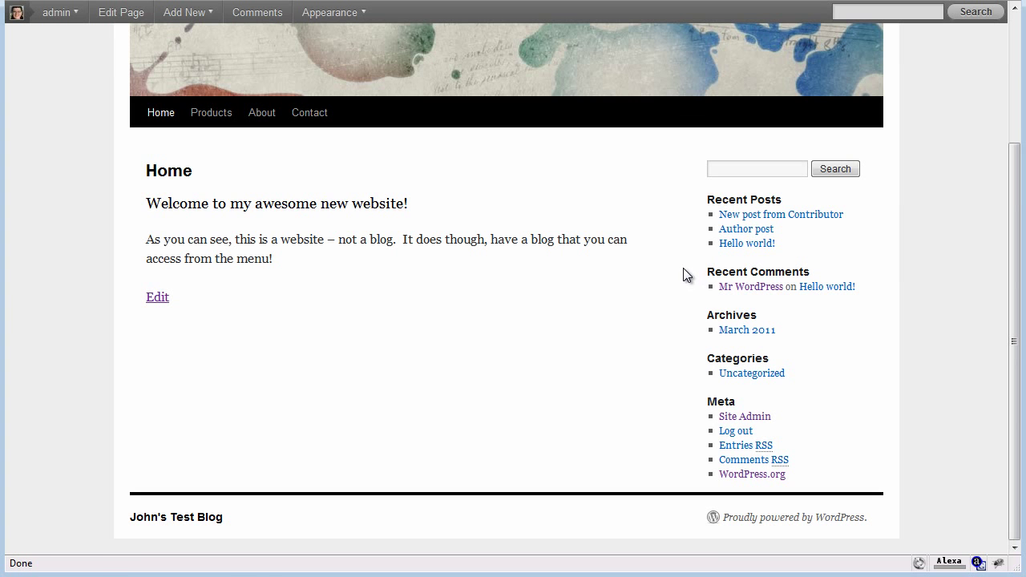
{"action": "scroll", "coordinate": [683, 269], "scroll_direction": "up", "scroll_amount": 2}
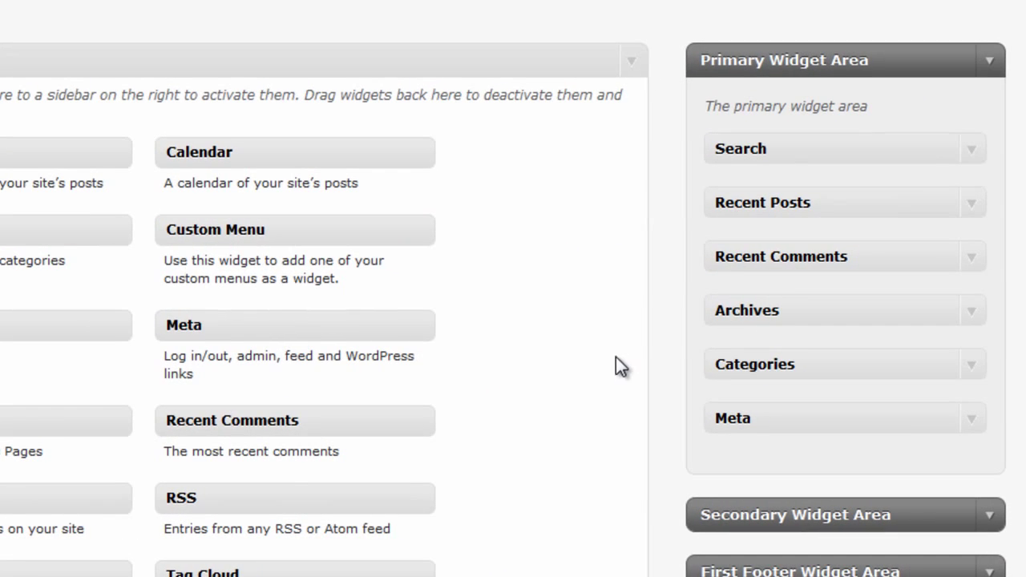
Delete the Search, Recent Posts, Recent Comments, Archives, Categories and Meta widgets from the Primary Widget Area
{"action": "left_click", "coordinate": [972, 151]}
{"action": "left_click", "coordinate": [731, 251]}
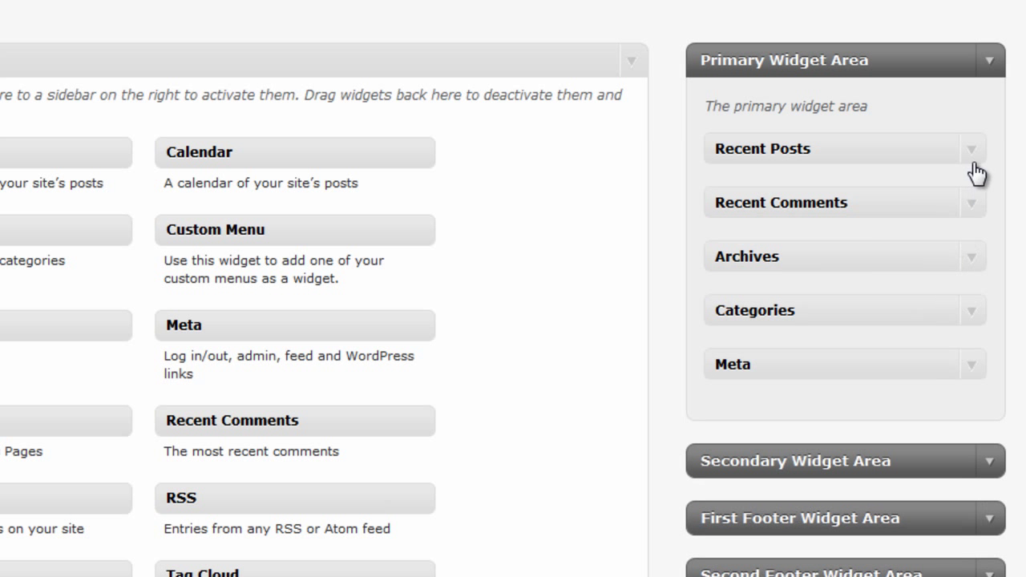
{"action": "left_click", "coordinate": [970, 154]}
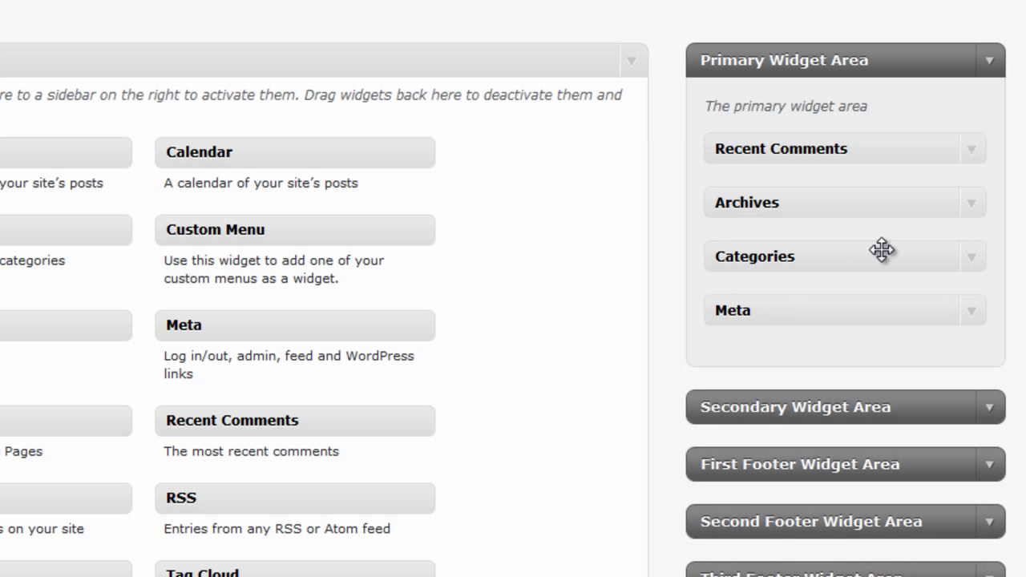
{"action": "left_click", "coordinate": [972, 153]}
{"action": "left_click", "coordinate": [743, 308]}
{"action": "left_click", "coordinate": [971, 154]}
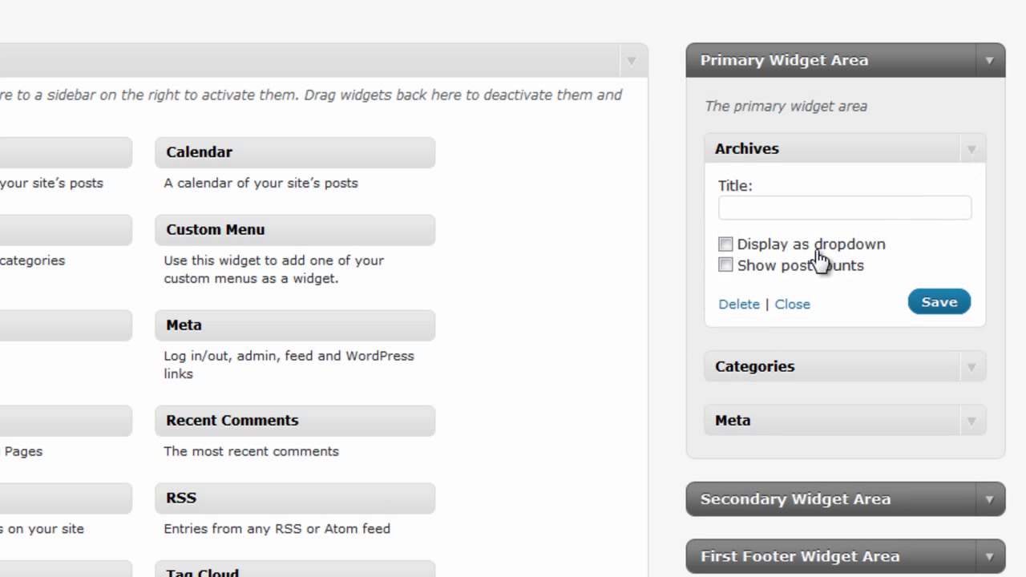
{"action": "left_click", "coordinate": [731, 303]}
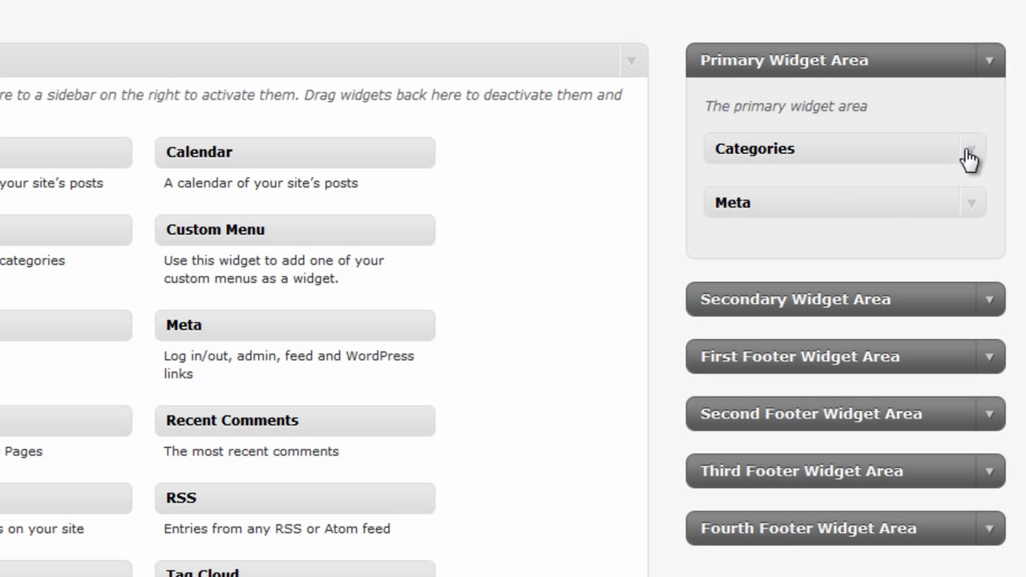
{"action": "left_click", "coordinate": [969, 154]}
{"action": "left_click", "coordinate": [743, 325]}
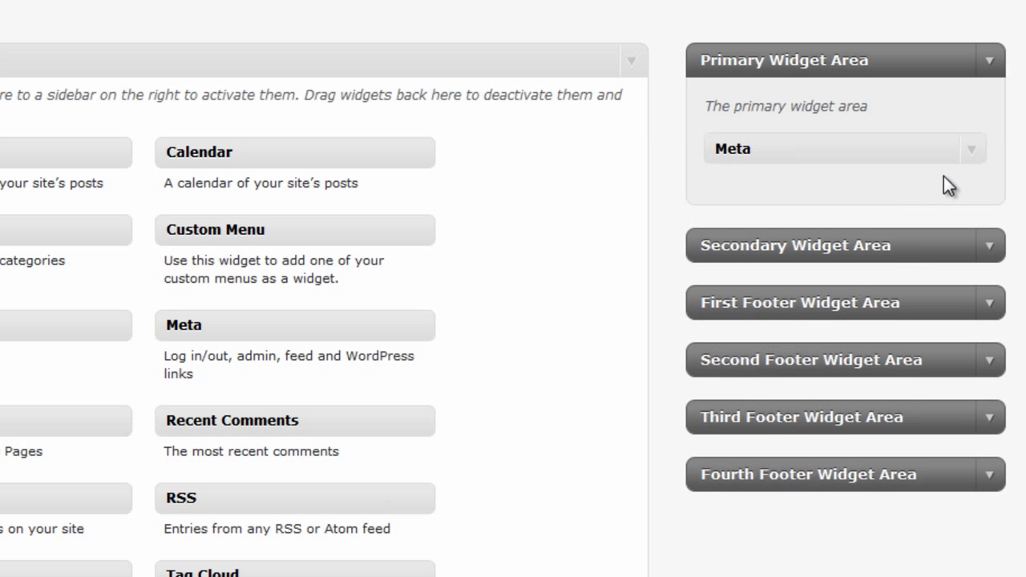
{"action": "left_click", "coordinate": [968, 152]}
{"action": "left_click", "coordinate": [735, 250]}
Add a Custom Menu widget to the Primary Widget Area, titled Navigation and using the Navigation menu, and save it
{"action": "left_click_drag", "start_coordinate": [211, 233], "coordinate": [759, 150]}
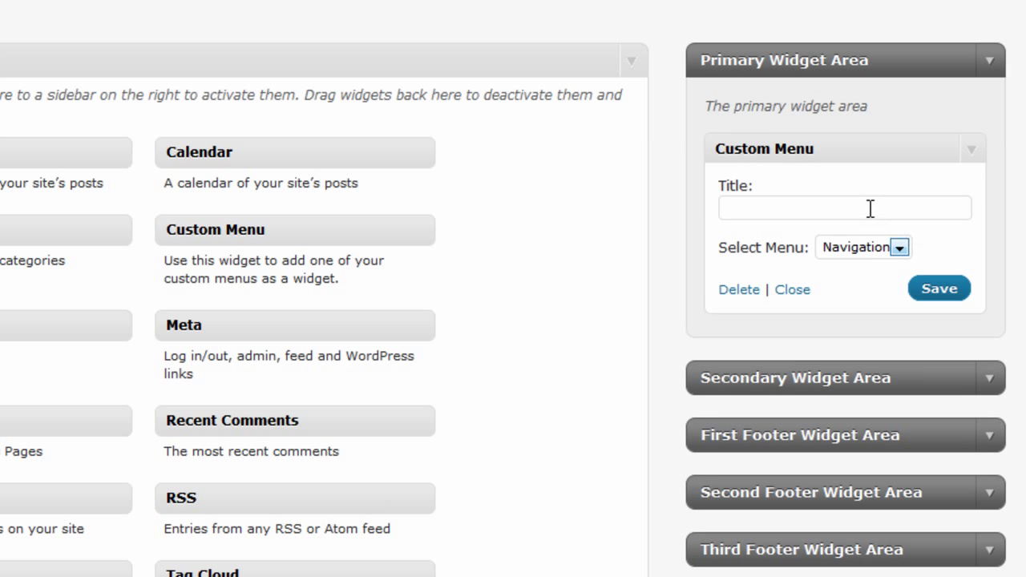
{"action": "left_click", "coordinate": [870, 207]}
{"action": "type", "text": "Na"}
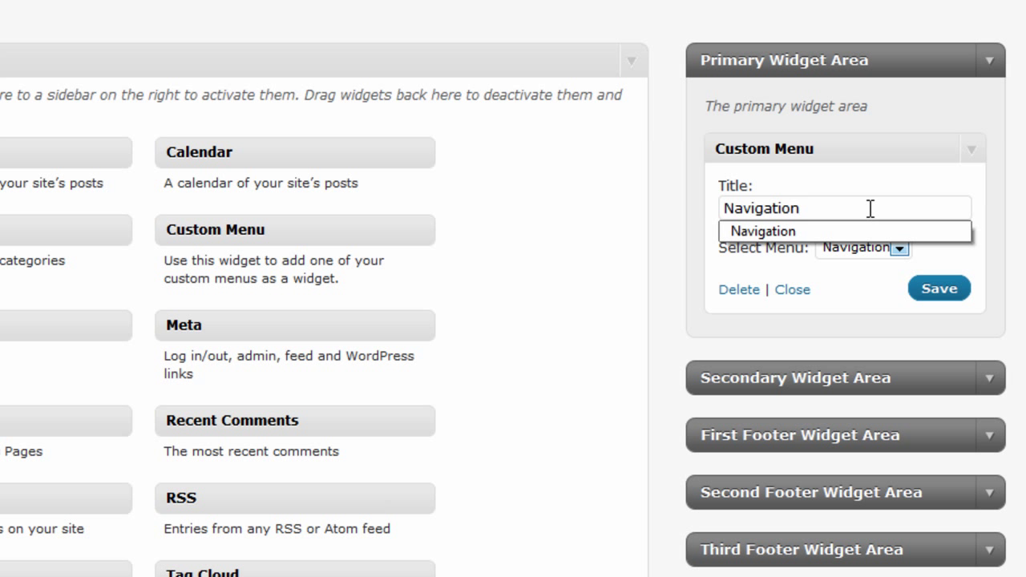
{"action": "type", "text": "vigation"}
{"action": "left_click", "coordinate": [899, 250]}
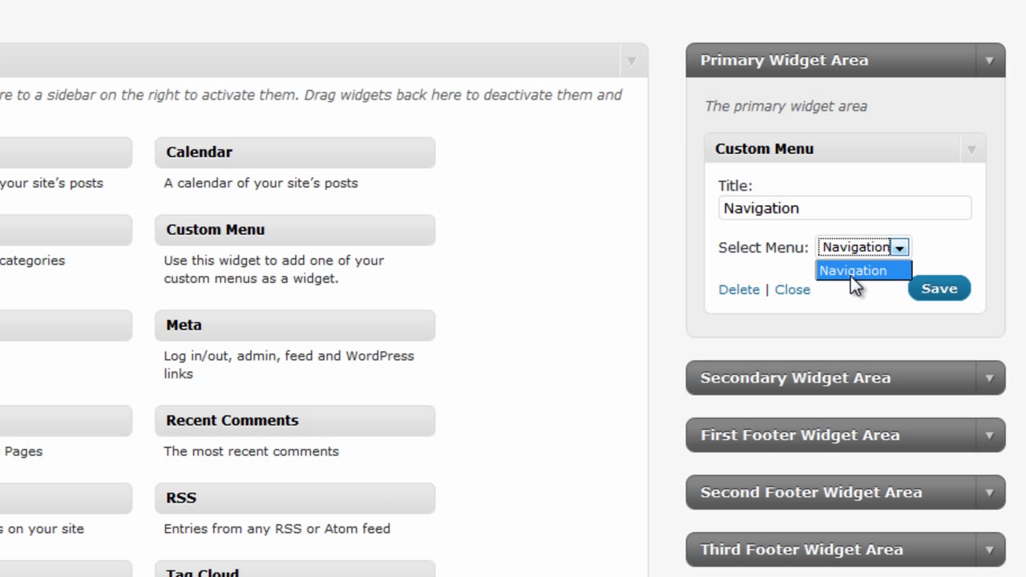
{"action": "left_click", "coordinate": [939, 290]}
{"action": "left_click", "coordinate": [939, 292]}
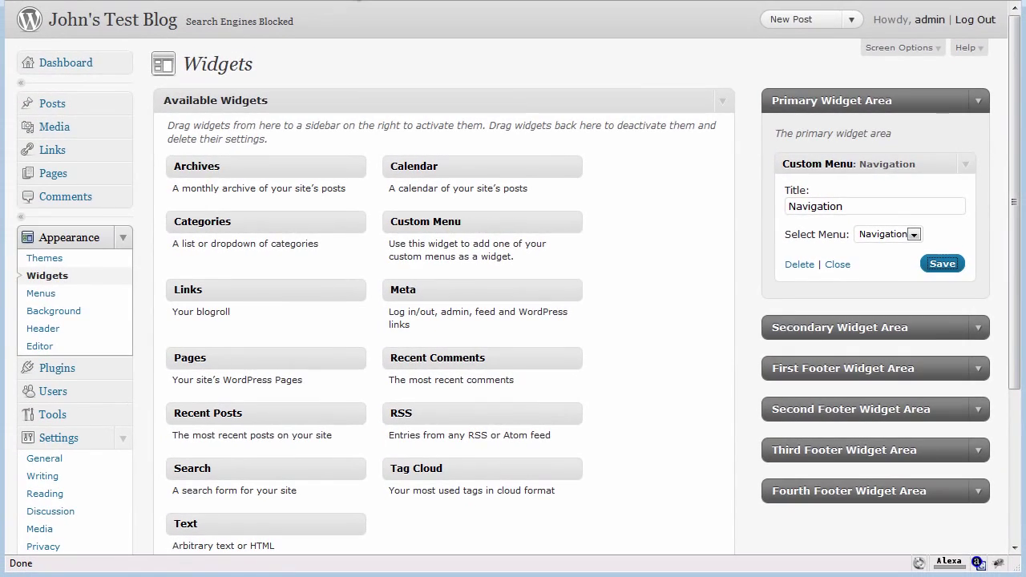
Reload the live Home page to check the sidebar's navigation widget, and return to the site's admin area
{"action": "left_click", "coordinate": [347, 25]}
{"action": "left_click", "coordinate": [170, 207]}
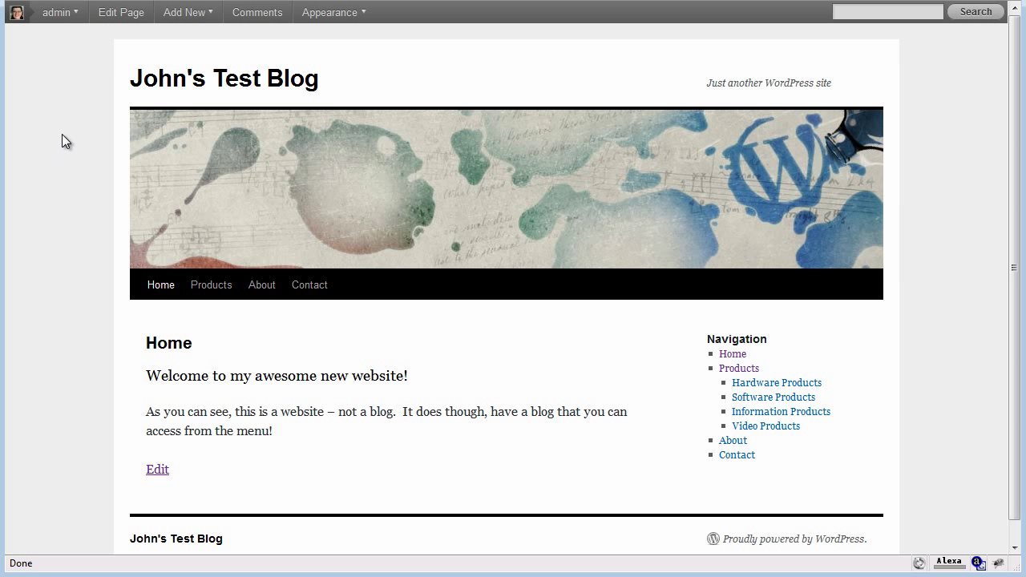
{"action": "left_click", "coordinate": [98, 2]}
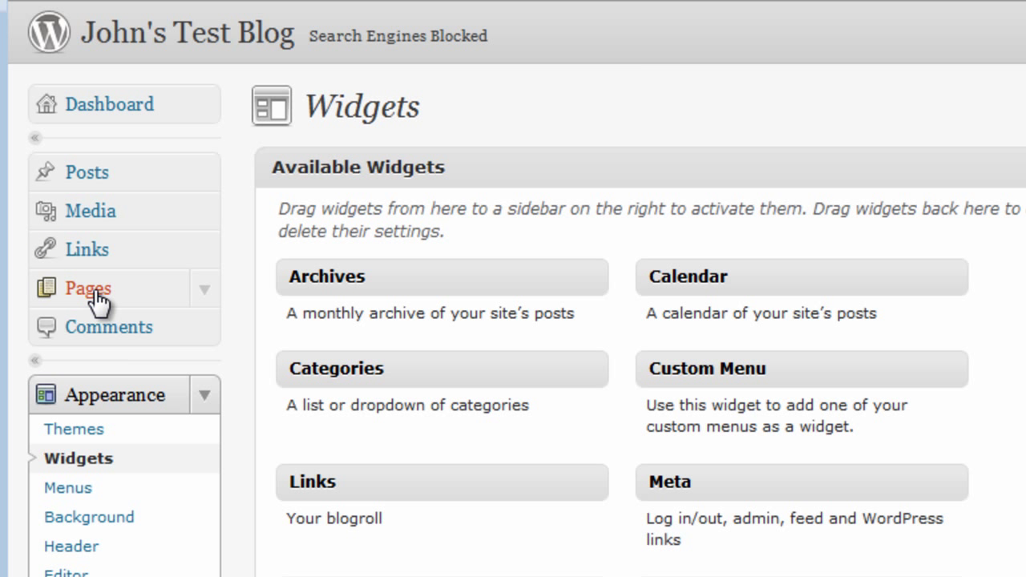
Start a new page in the site admin and title it Blog
{"action": "left_click", "coordinate": [94, 293]}
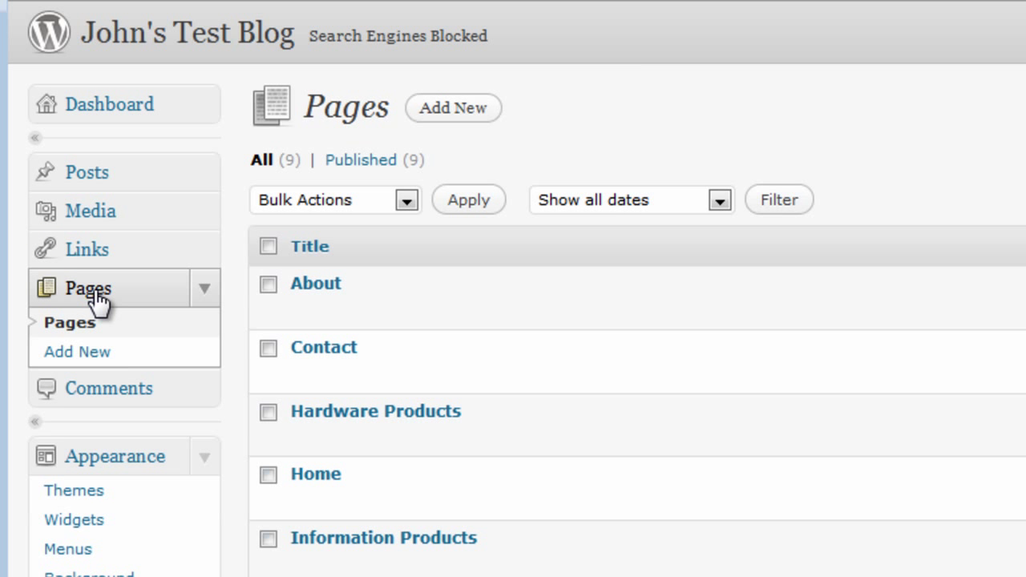
{"action": "left_click", "coordinate": [441, 116]}
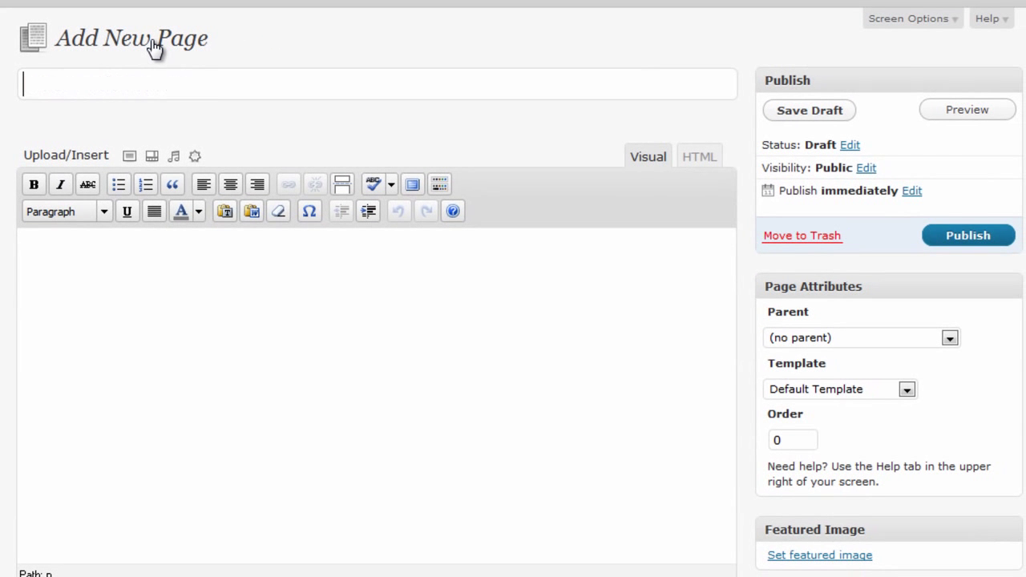
{"action": "type", "text": "Blog"}
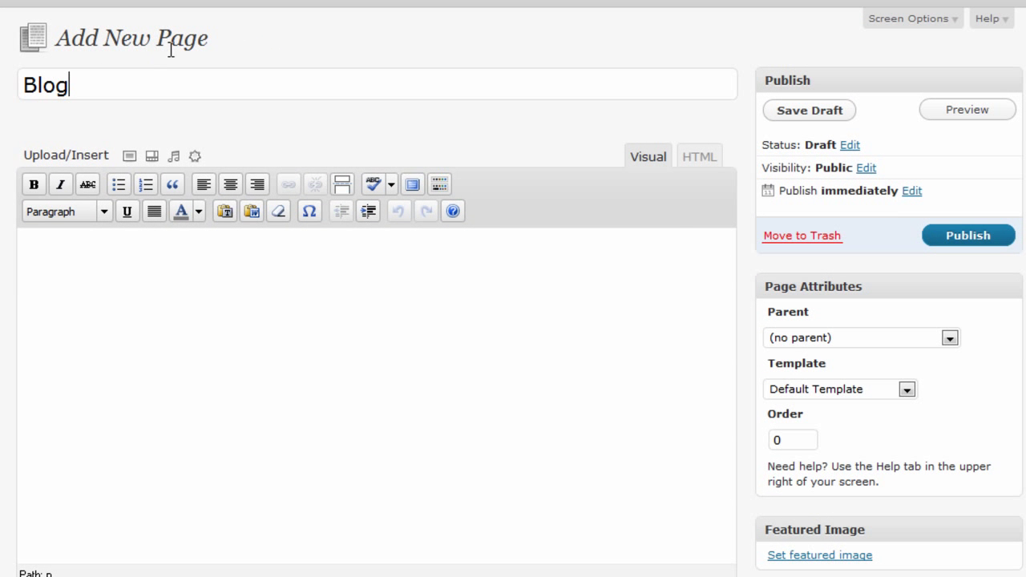
Publish the Blog page, set it as the Posts page in the Reading settings, and save the changes
{"action": "left_click", "coordinate": [935, 235]}
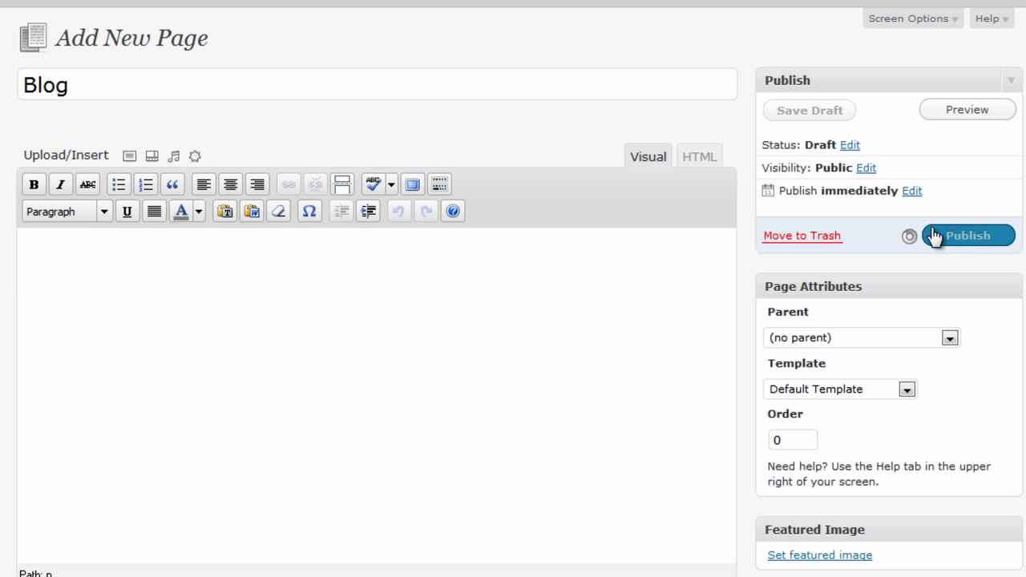
{"action": "scroll", "coordinate": [385, 425], "scroll_direction": "down", "scroll_amount": 3}
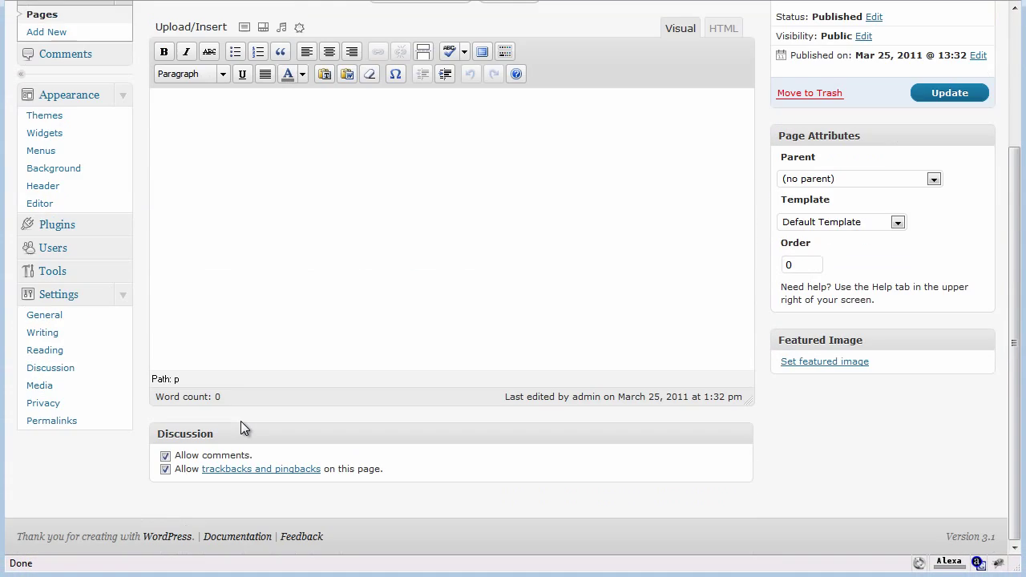
{"action": "left_click", "coordinate": [46, 354]}
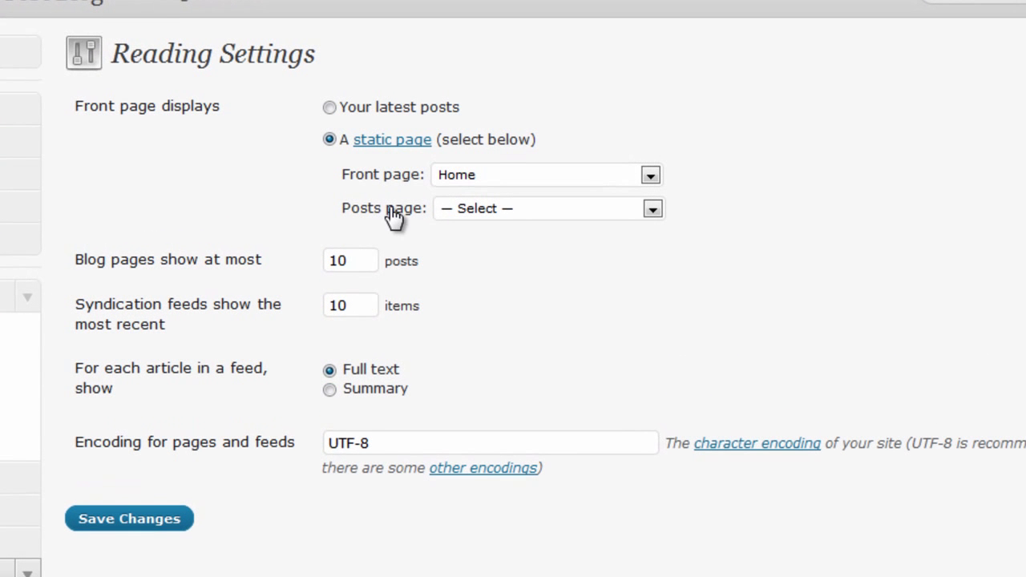
{"action": "left_click", "coordinate": [655, 210]}
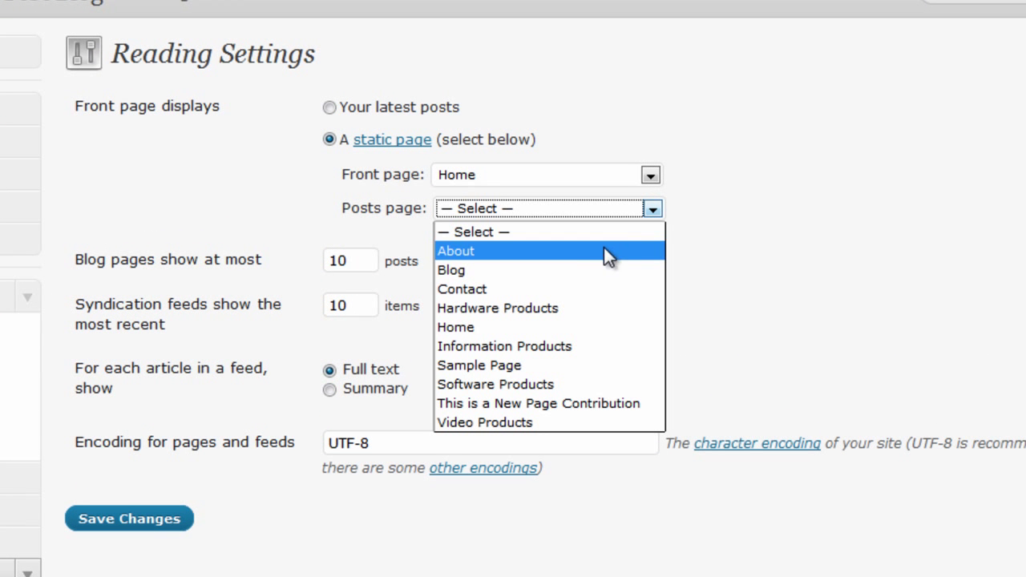
{"action": "left_click", "coordinate": [593, 274]}
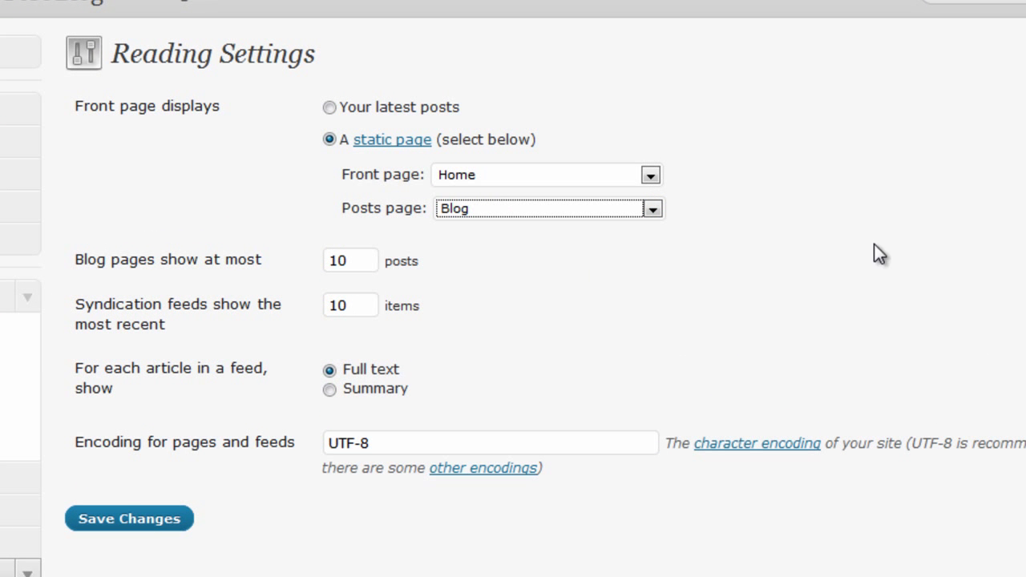
{"action": "left_click", "coordinate": [156, 529]}
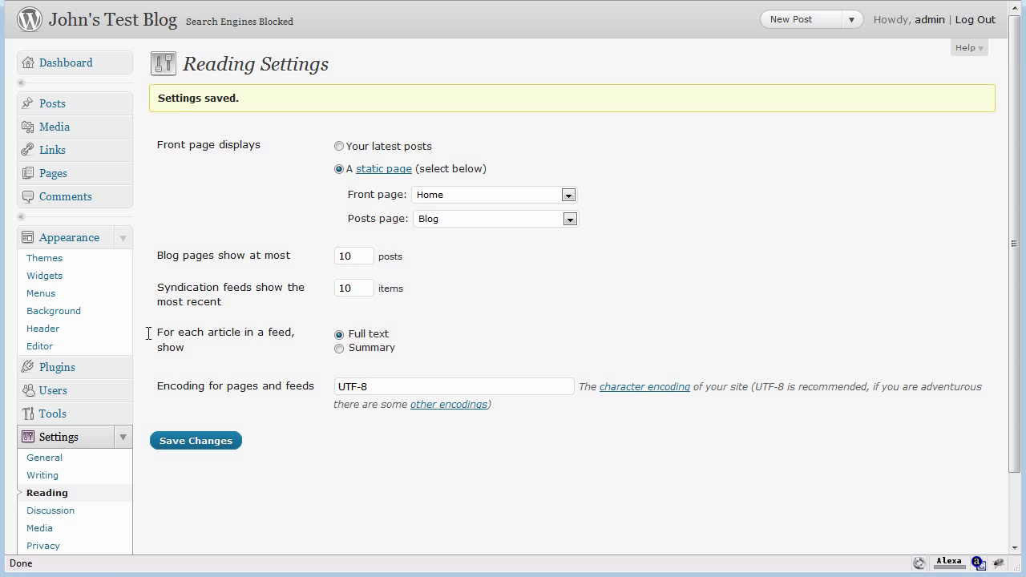
Add the Blog page to the Navigation menu and save the menu
{"action": "left_click", "coordinate": [31, 295]}
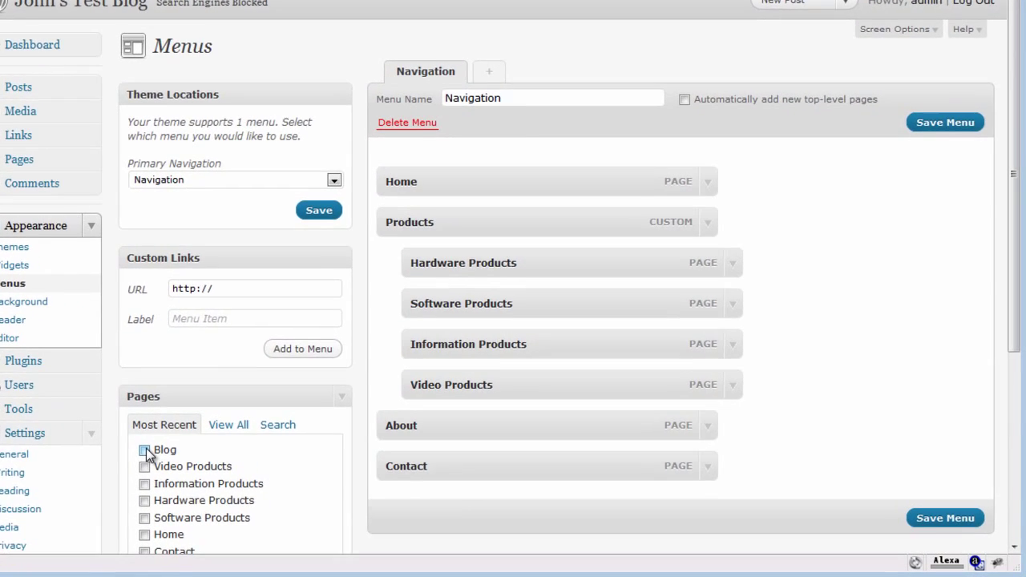
{"action": "left_click", "coordinate": [144, 450]}
{"action": "scroll", "coordinate": [213, 393], "scroll_direction": "down", "scroll_amount": 2}
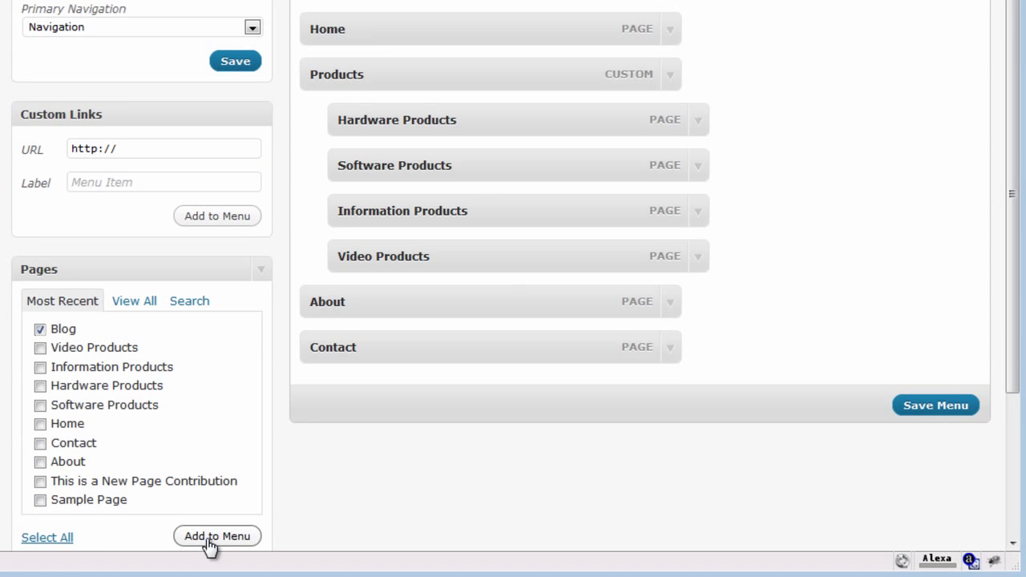
{"action": "left_click", "coordinate": [298, 541]}
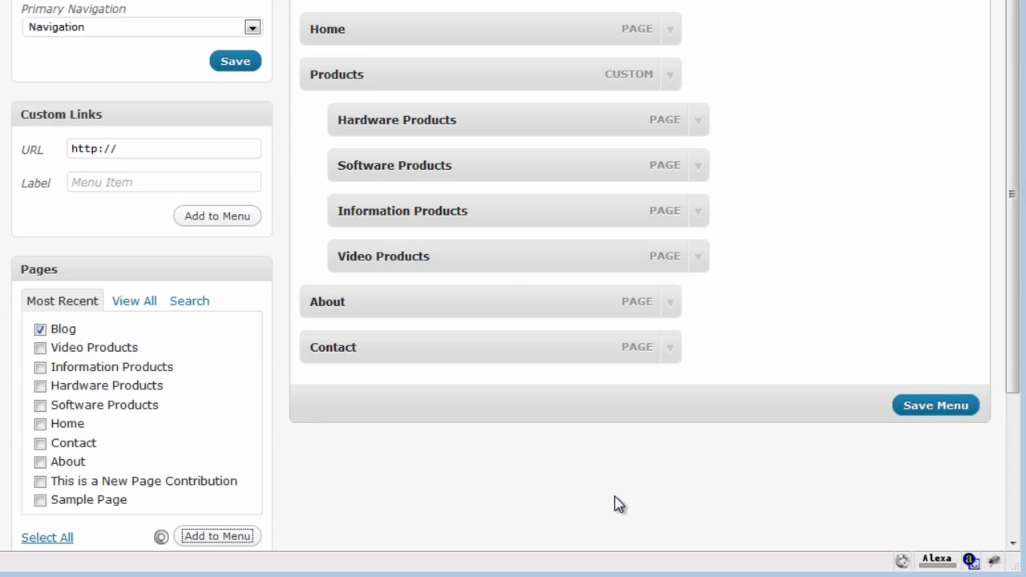
{"action": "left_click", "coordinate": [960, 454]}
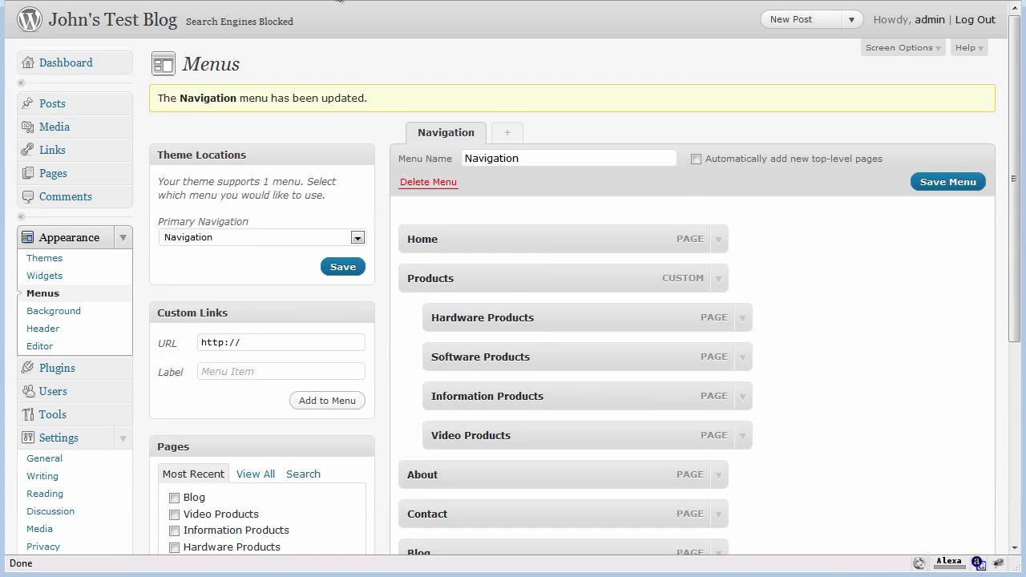
Check the live site's navigation for the Blog entry, open the Blog page and look through its posts
{"action": "left_click", "coordinate": [341, 2]}
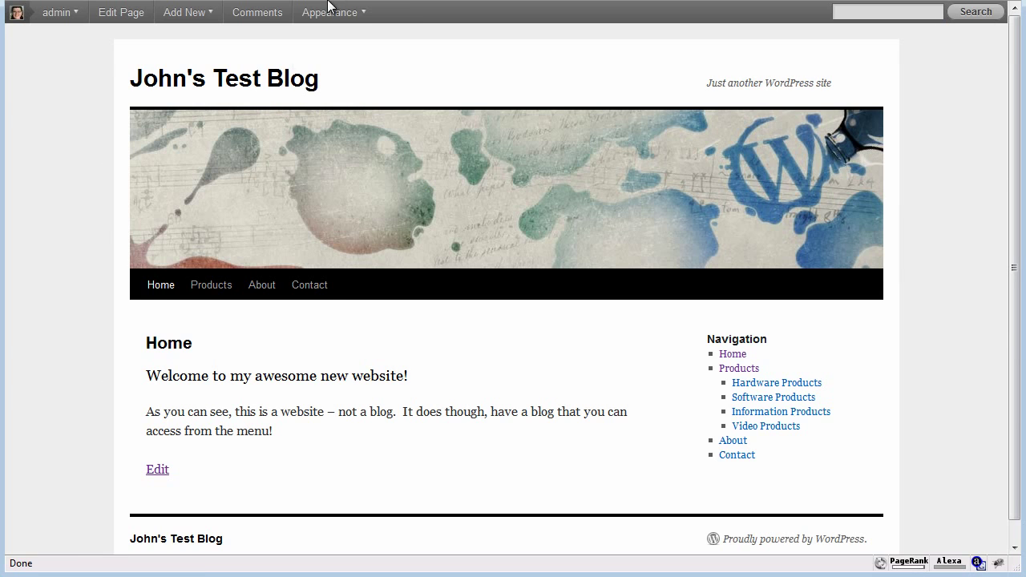
{"action": "left_click", "coordinate": [156, 287]}
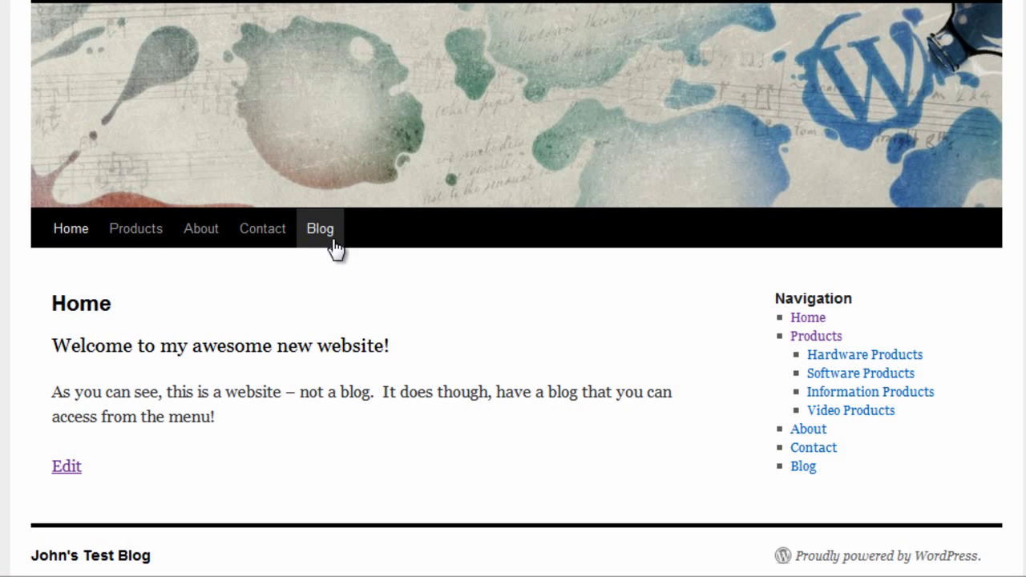
{"action": "left_click", "coordinate": [329, 232]}
{"action": "scroll", "coordinate": [990, 243], "scroll_direction": "down", "scroll_amount": 3}
{"action": "scroll", "coordinate": [991, 243], "scroll_direction": "down", "scroll_amount": 2}
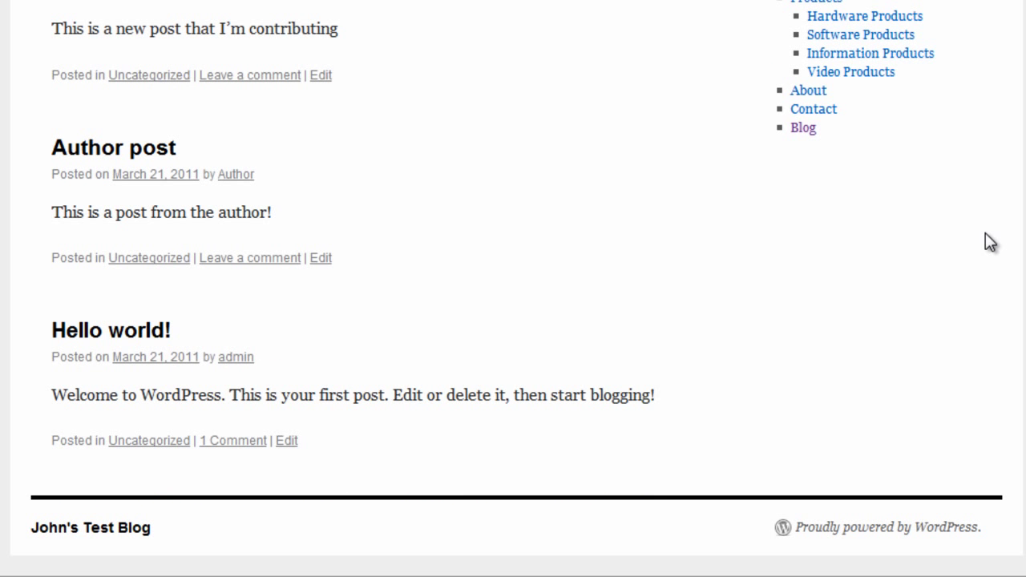
{"action": "scroll", "coordinate": [989, 240], "scroll_direction": "up", "scroll_amount": 2}
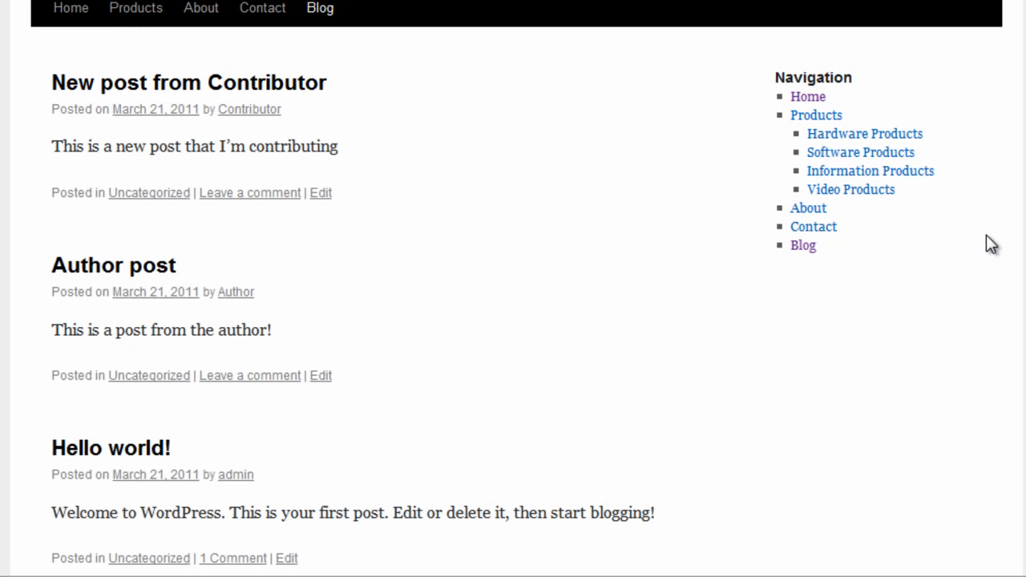
{"action": "scroll", "coordinate": [988, 240], "scroll_direction": "down", "scroll_amount": 2}
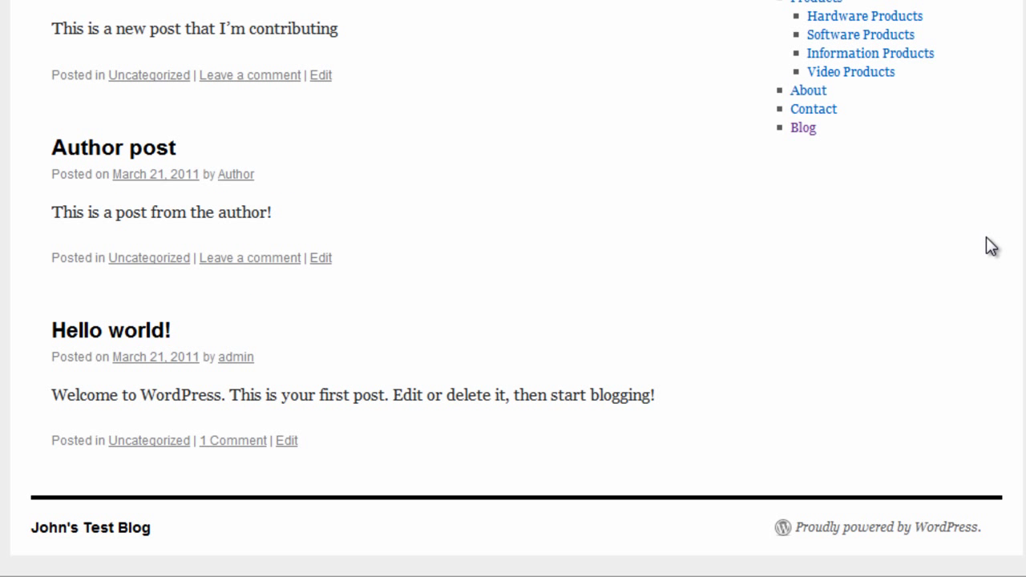
{"action": "scroll", "coordinate": [976, 279], "scroll_direction": "up", "scroll_amount": 2}
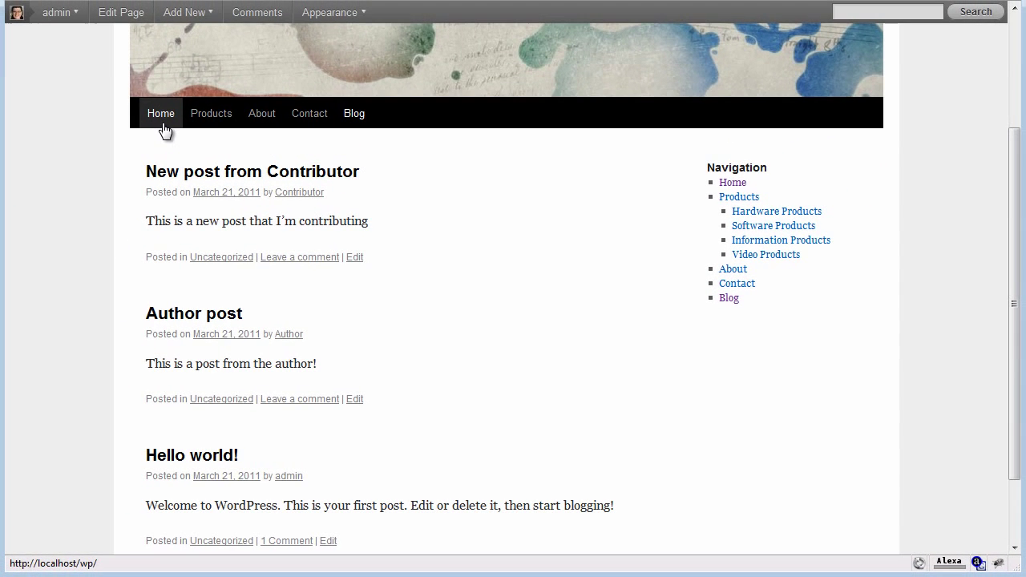
Return to the live Home page and examine the admin bar's Edit Page, Add New and Appearance options
{"action": "left_click", "coordinate": [117, 68]}
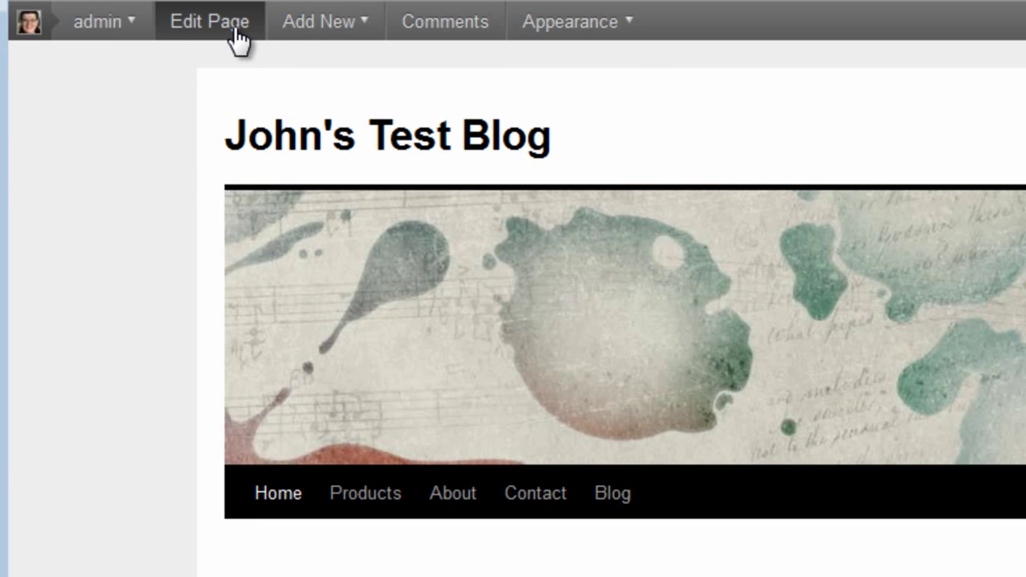
{"action": "mouse_move", "coordinate": [130, 25]}
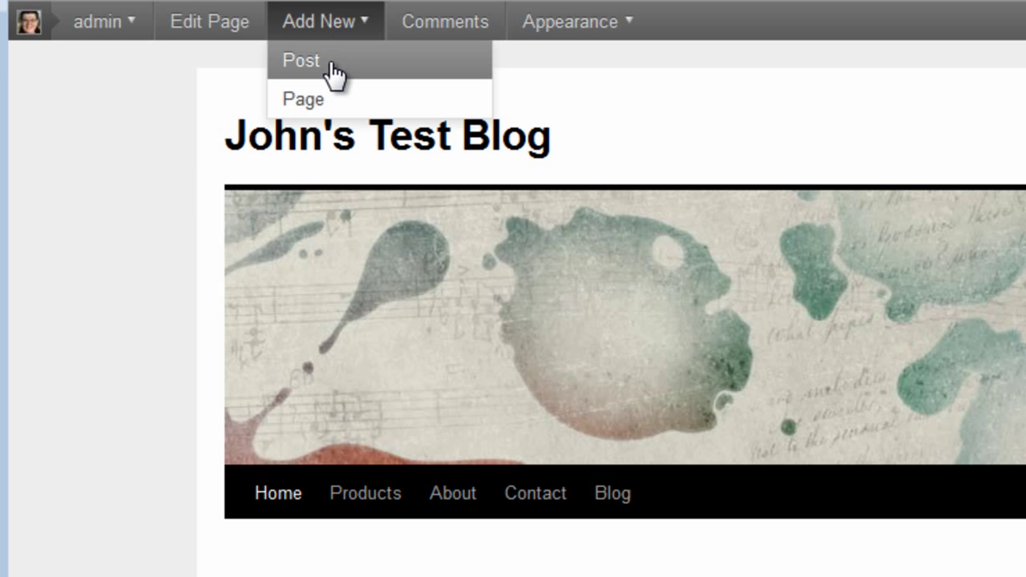
{"action": "mouse_move", "coordinate": [599, 22]}
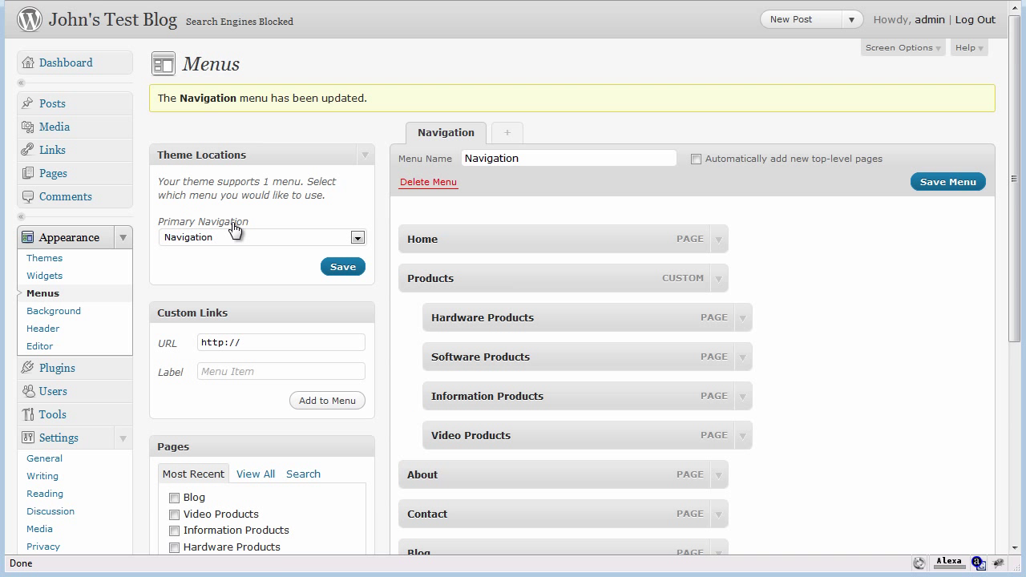
Turn off Show Admin Bar when viewing site in the admin user's profile, update the profile, and reload the live Home page
{"action": "scroll", "coordinate": [182, 166], "scroll_direction": "down", "scroll_amount": 5}
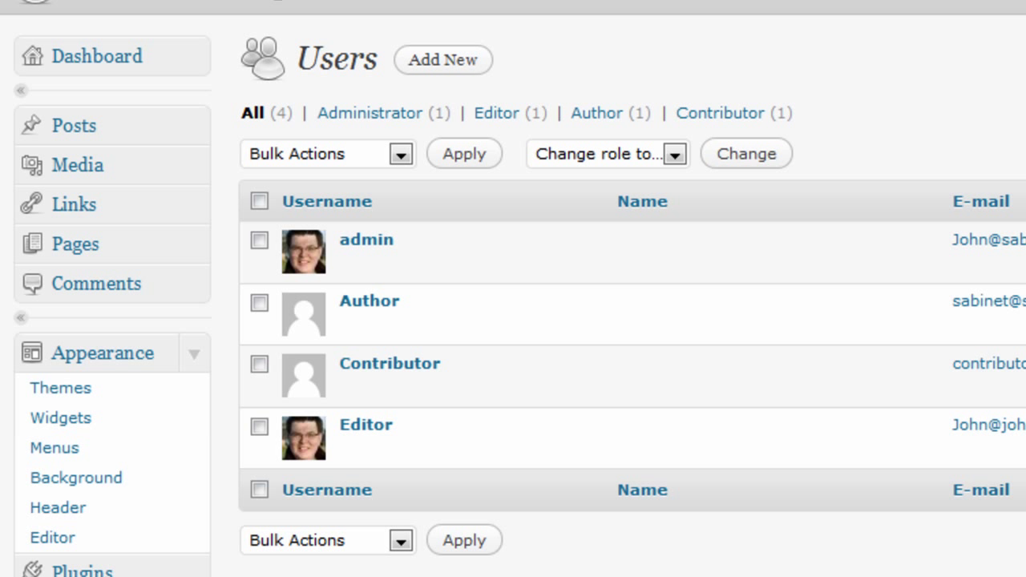
{"action": "mouse_move", "coordinate": [375, 250]}
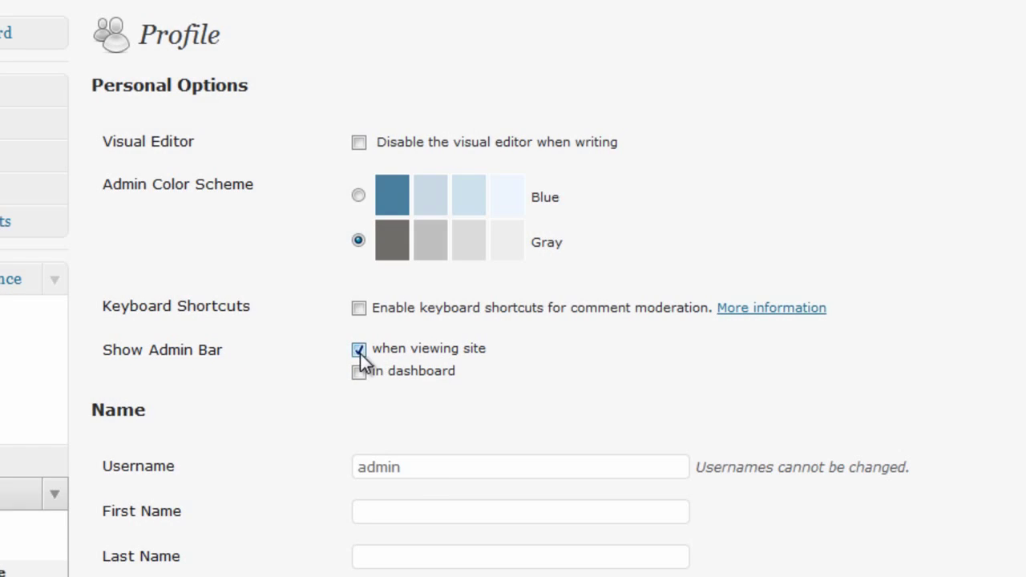
{"action": "left_click", "coordinate": [358, 349]}
{"action": "scroll", "coordinate": [405, 489], "scroll_direction": "down", "scroll_amount": 10}
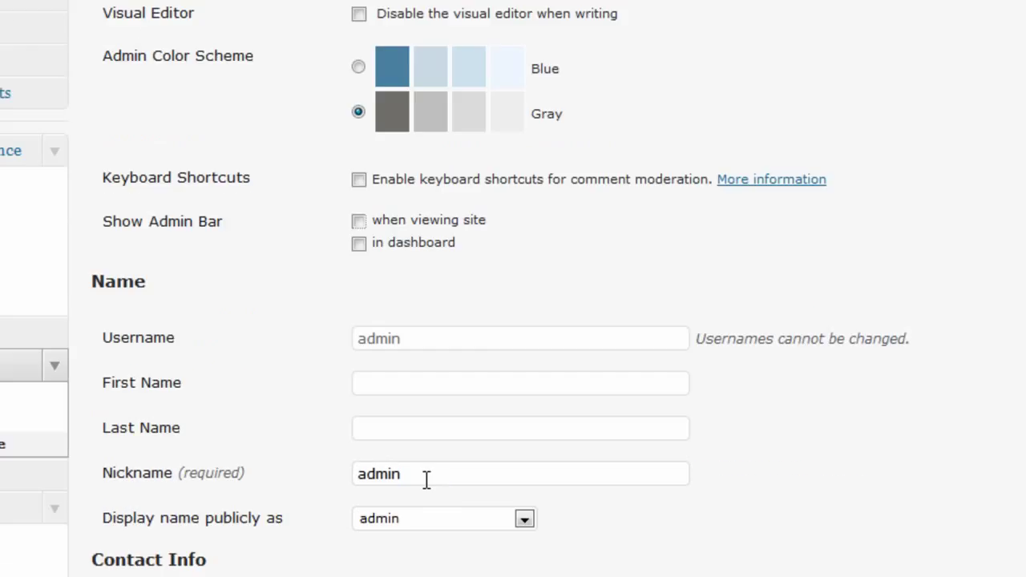
{"action": "left_click", "coordinate": [210, 573]}
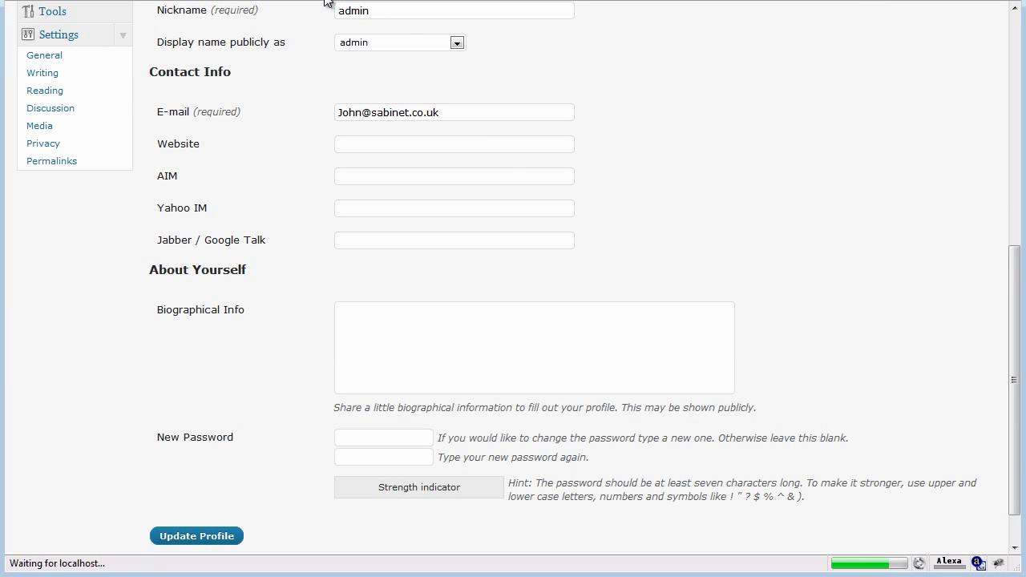
{"action": "left_click", "coordinate": [329, 2]}
{"action": "key", "text": "F5"}
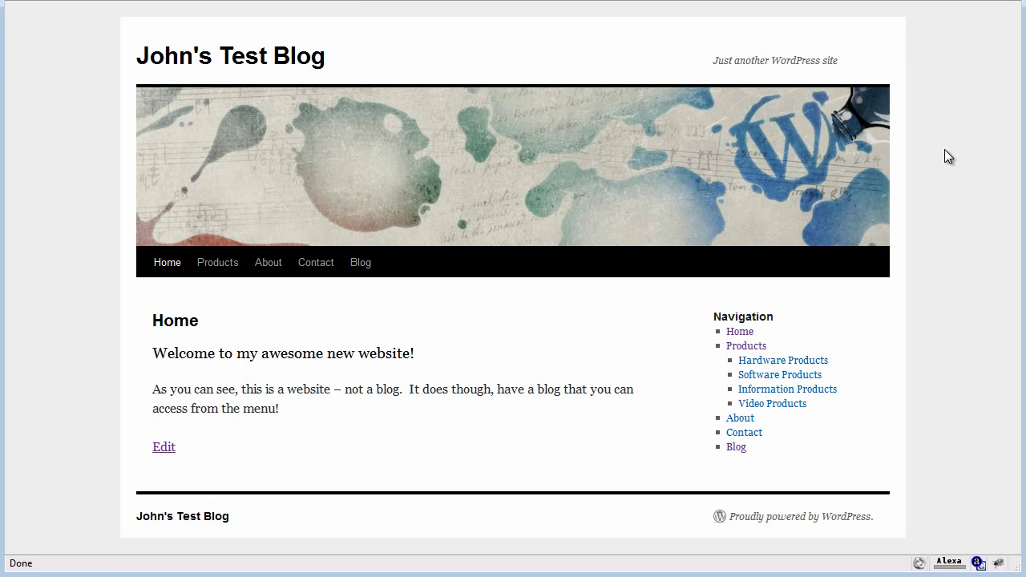